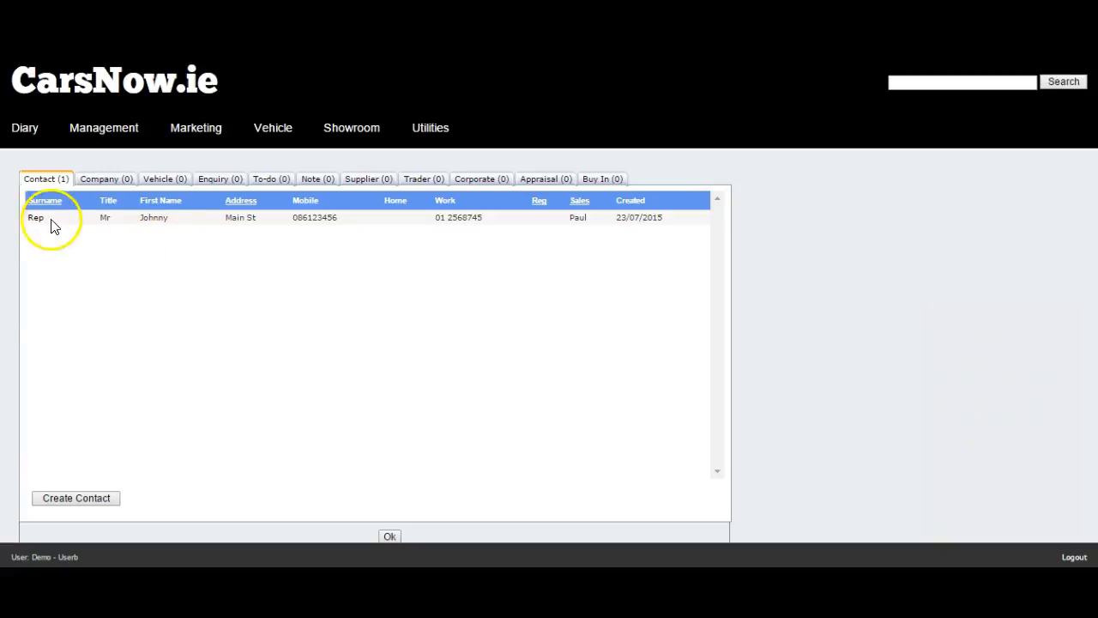
# Step: Open the customer's contact record from the search results to show the Customer Console and details
pyautogui.click(35, 222)
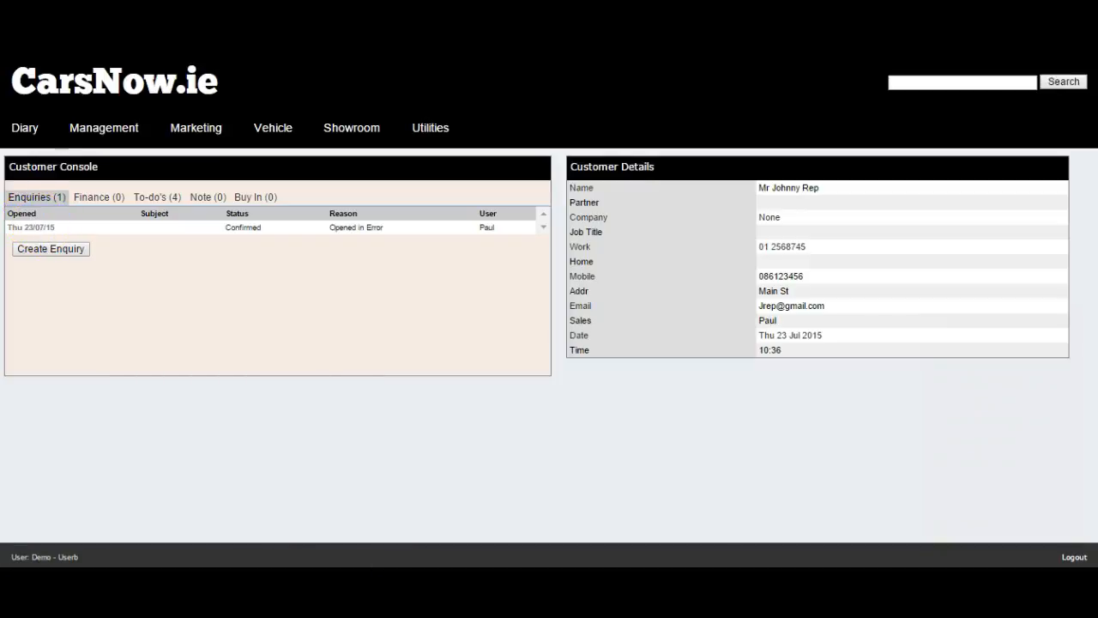
pyautogui.click(25, 129)
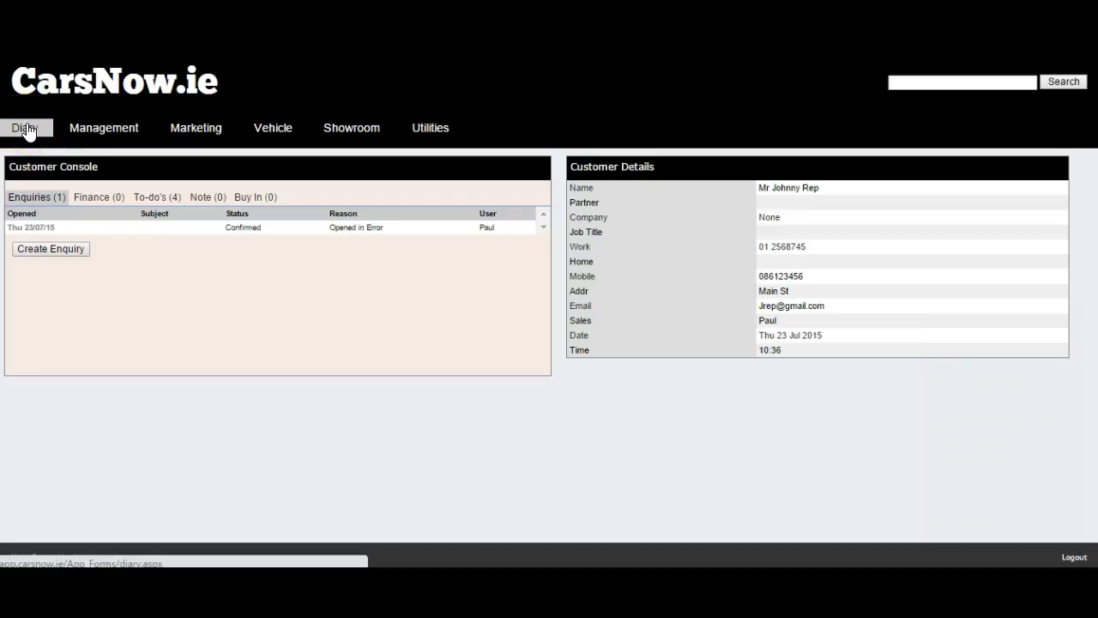
pyautogui.click(73, 191)
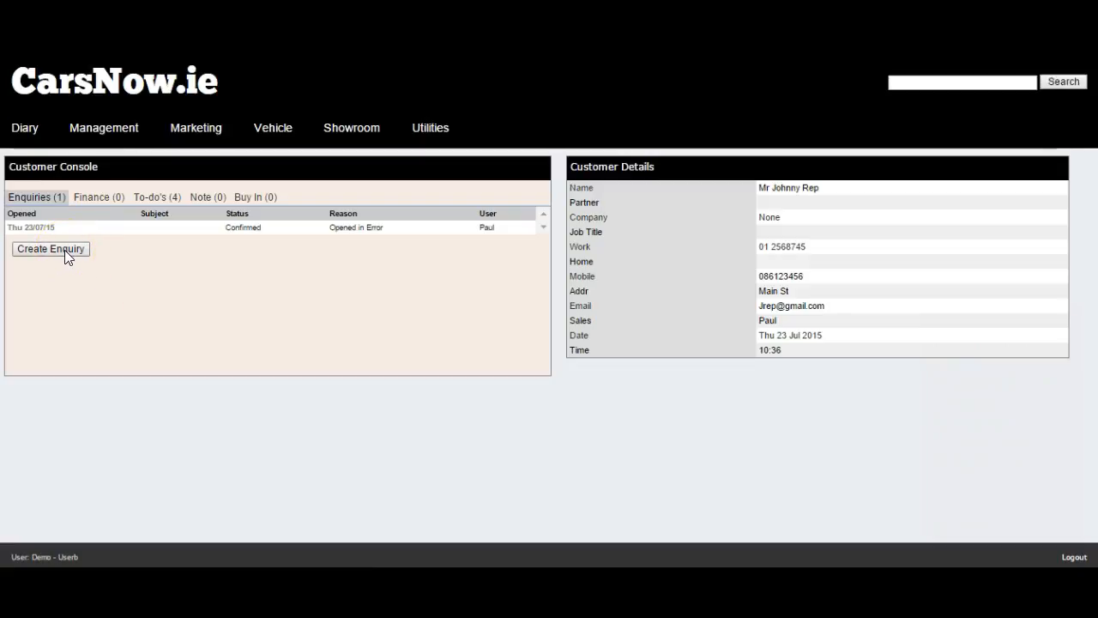
# Step: Create a new enquiry for the customer and show its Customer Choices with two empty vehicle entries
pyautogui.click(60, 209)
pyautogui.click(62, 247)
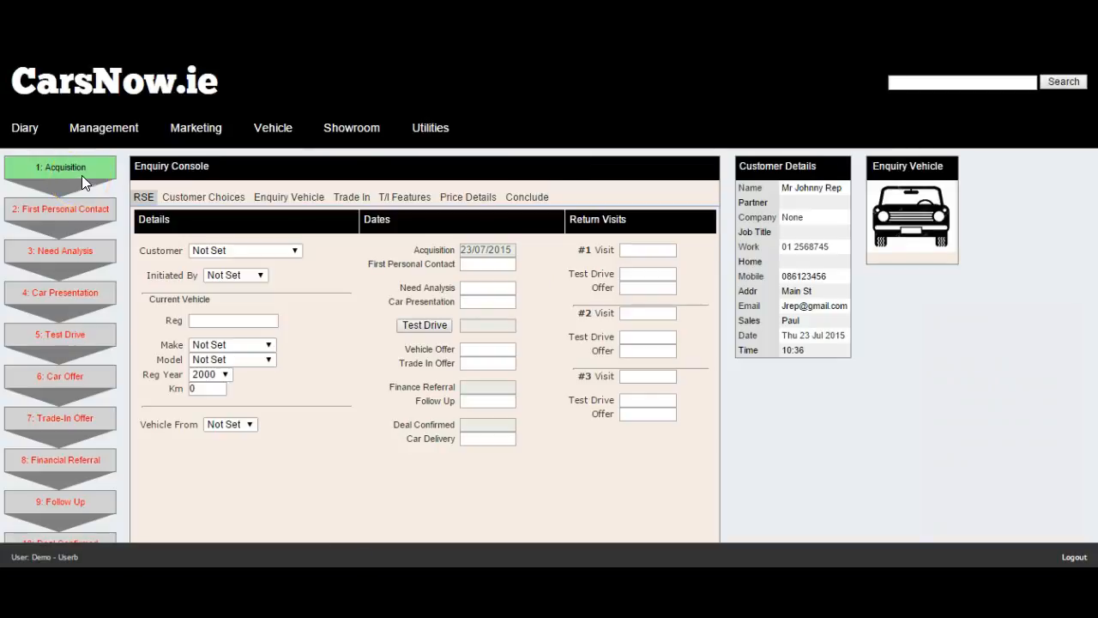
pyautogui.click(82, 198)
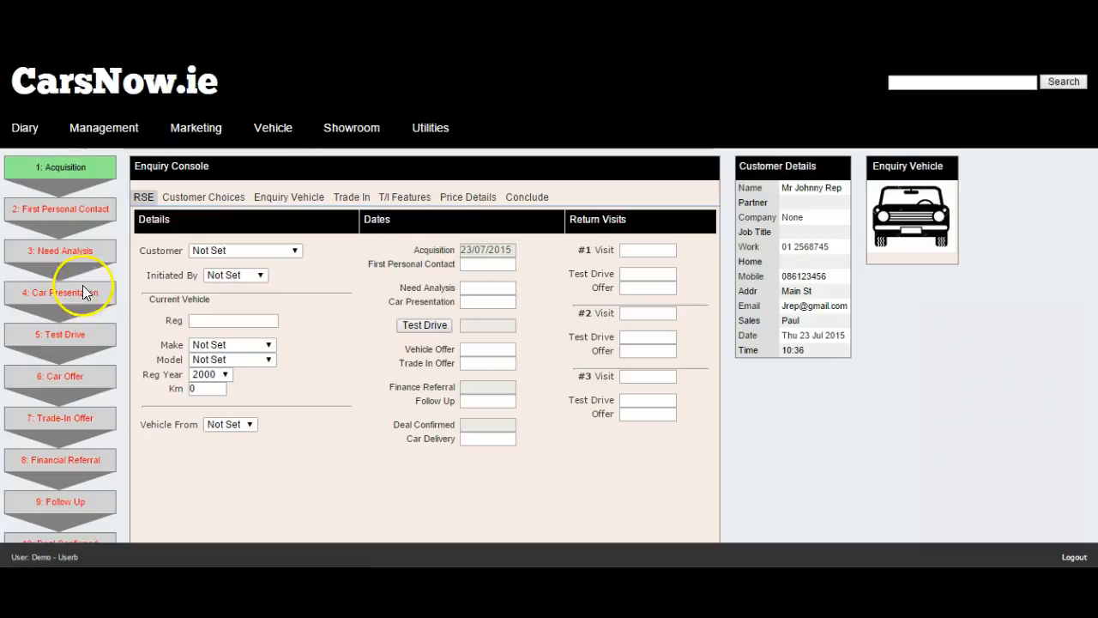
pyautogui.click(173, 201)
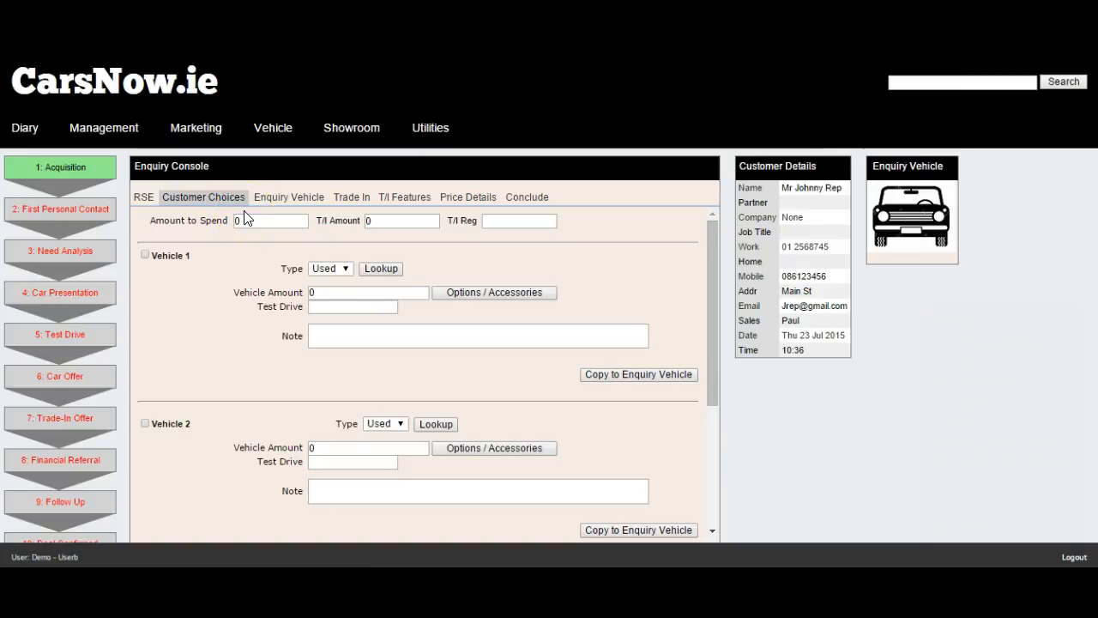
# Step: Make Vehicle 1 a New Audi A1 1.6TDI 90 at 21980 and copy it to the enquiry vehicle
pyautogui.click(339, 269)
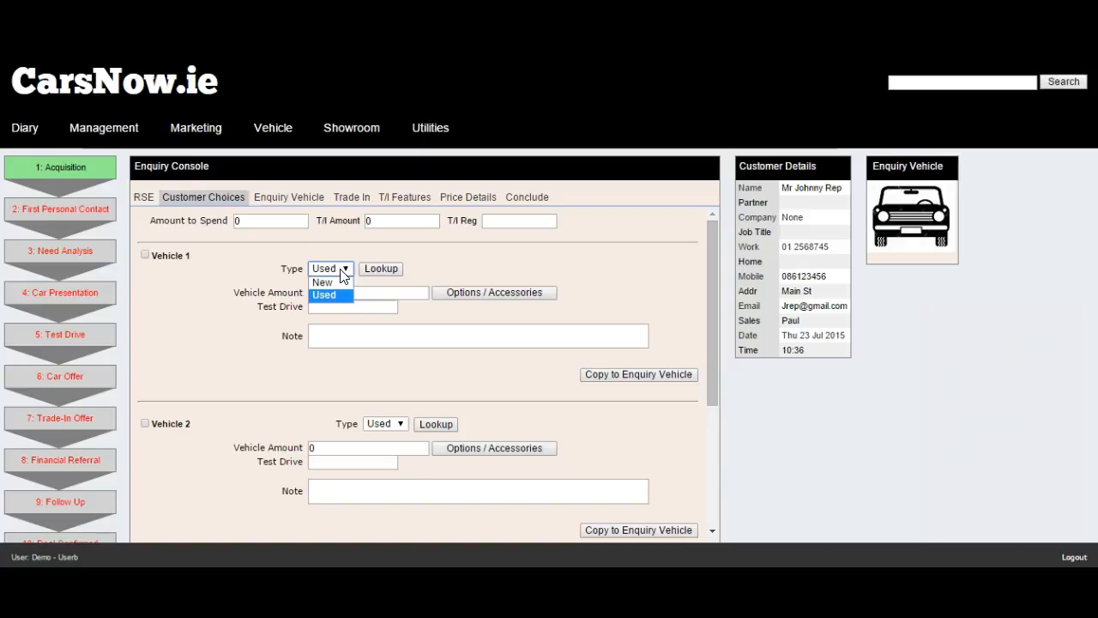
pyautogui.click(341, 283)
pyautogui.click(378, 267)
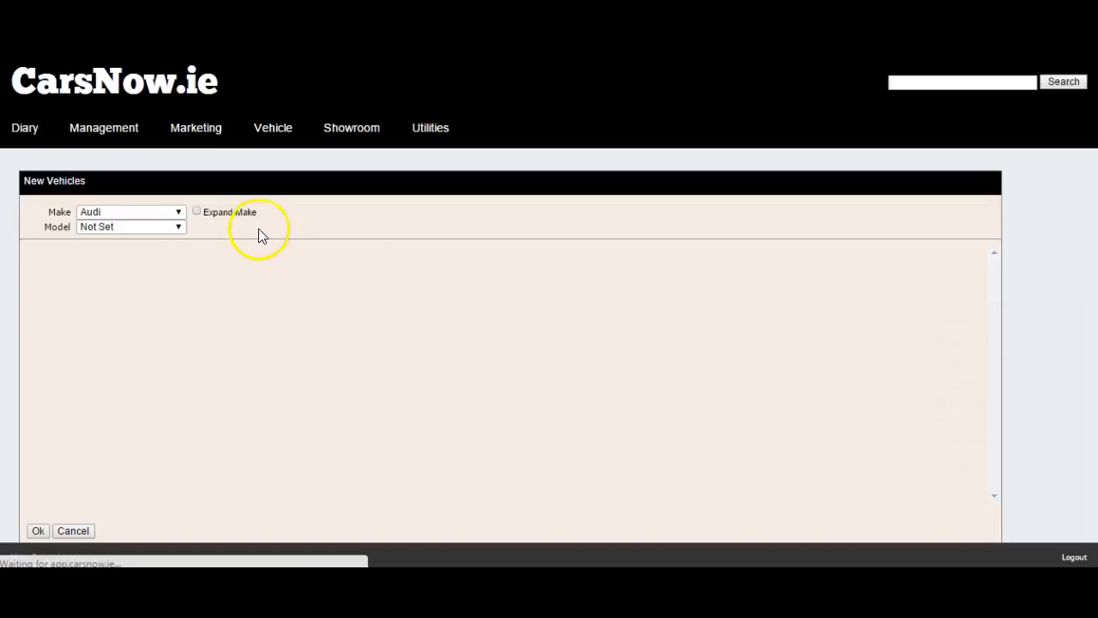
pyautogui.click(178, 227)
pyautogui.click(156, 254)
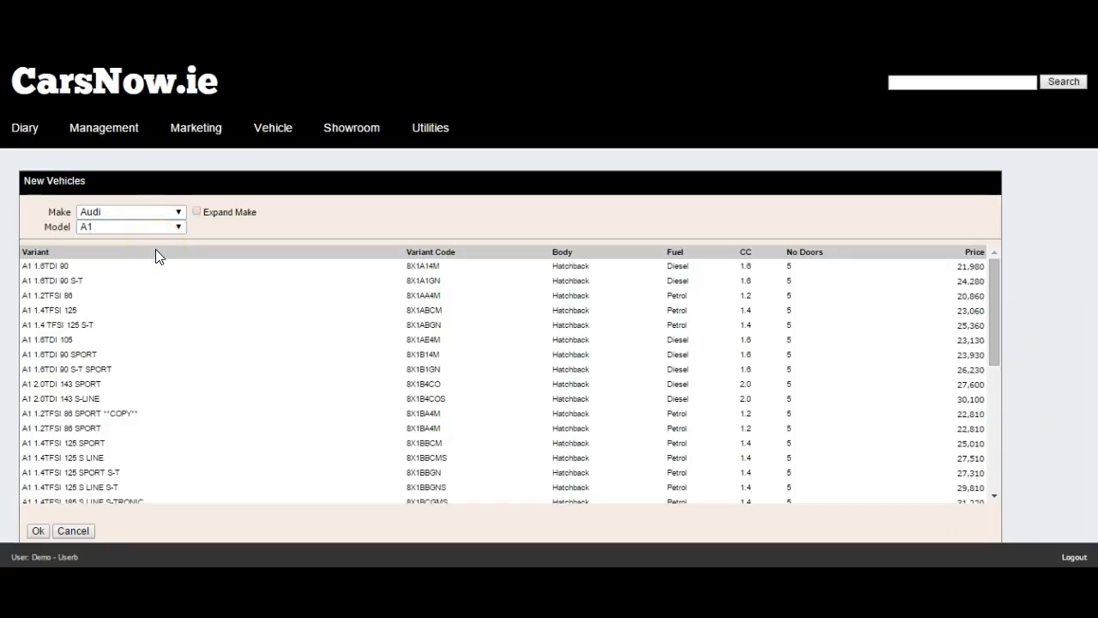
pyautogui.click(68, 271)
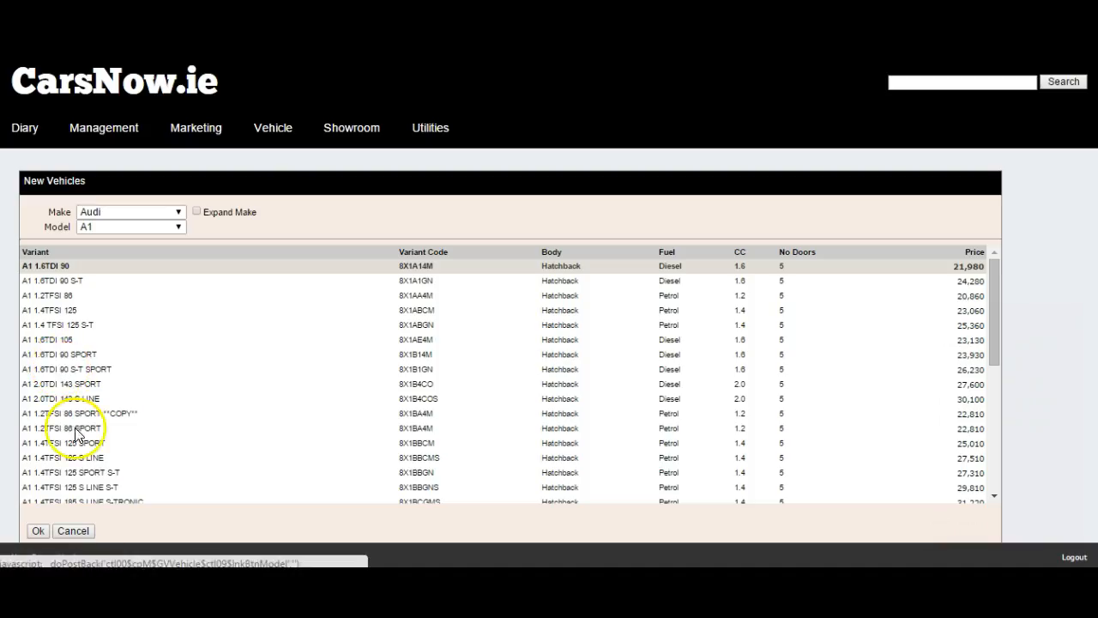
pyautogui.click(38, 532)
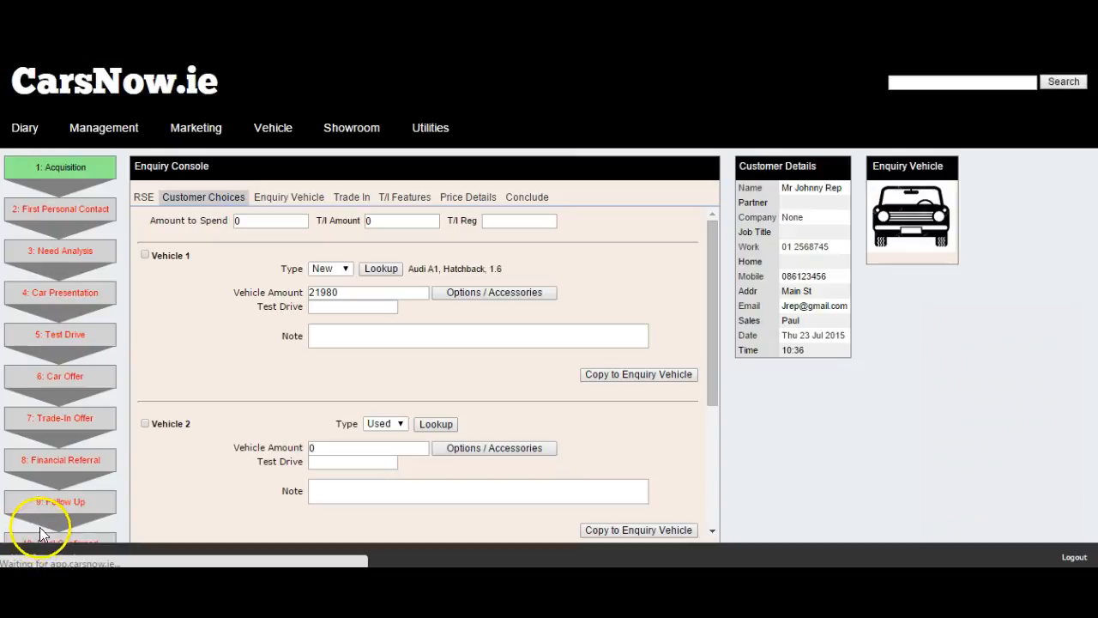
pyautogui.click(653, 377)
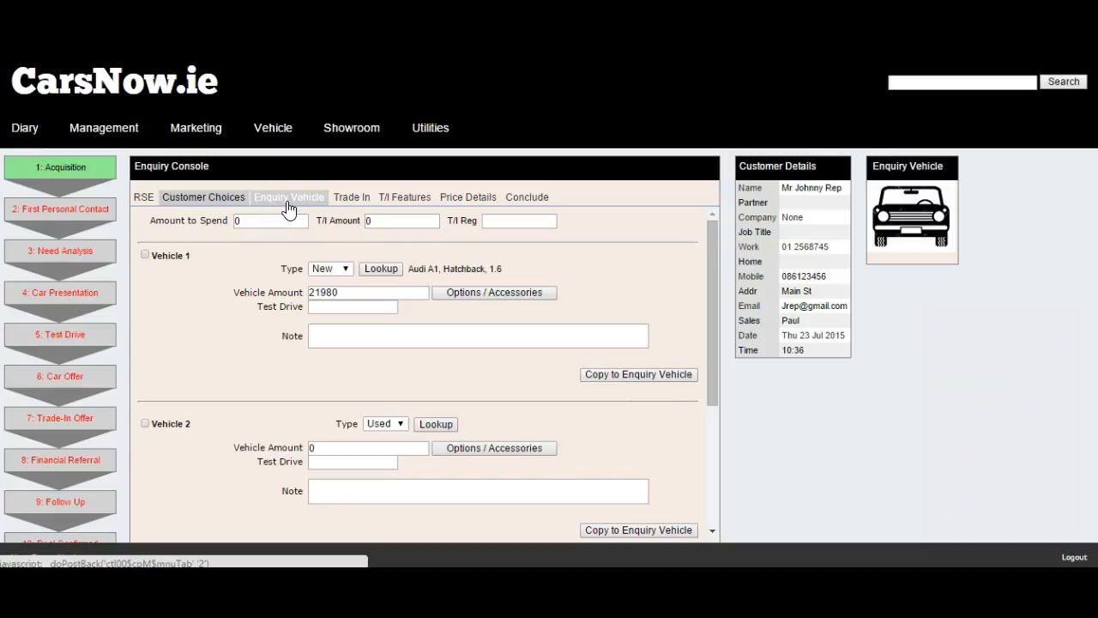
# Step: Look up the enquiry vehicle as the New 2015 Audi A1 1.6TDI 90 diesel hatchback at 21980.00
pyautogui.click(290, 198)
pyautogui.click(273, 227)
pyautogui.click(178, 226)
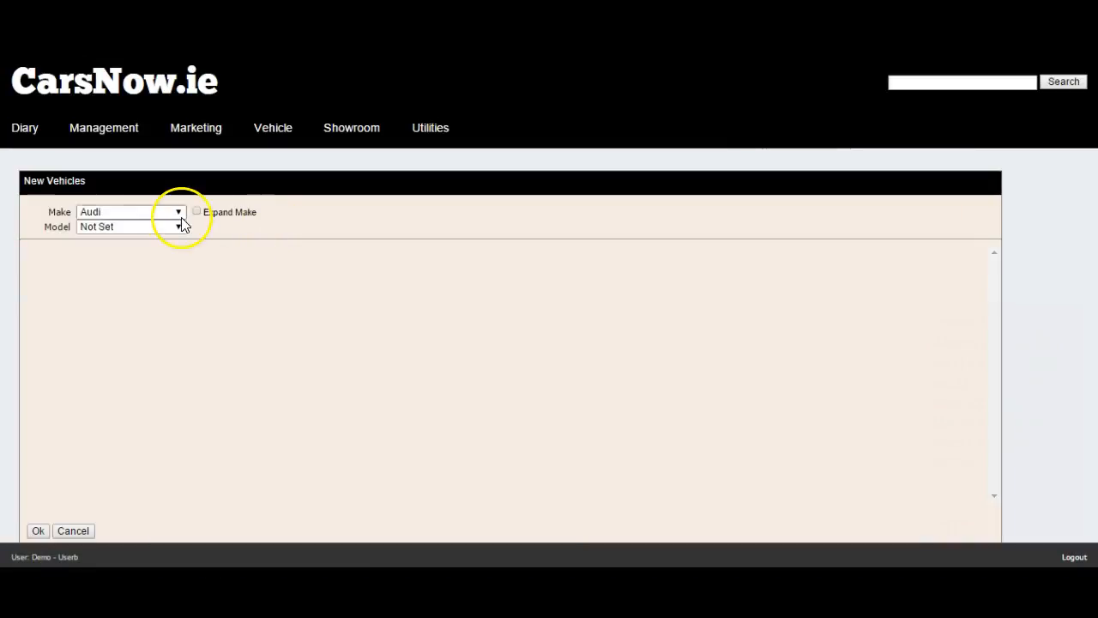
pyautogui.click(147, 254)
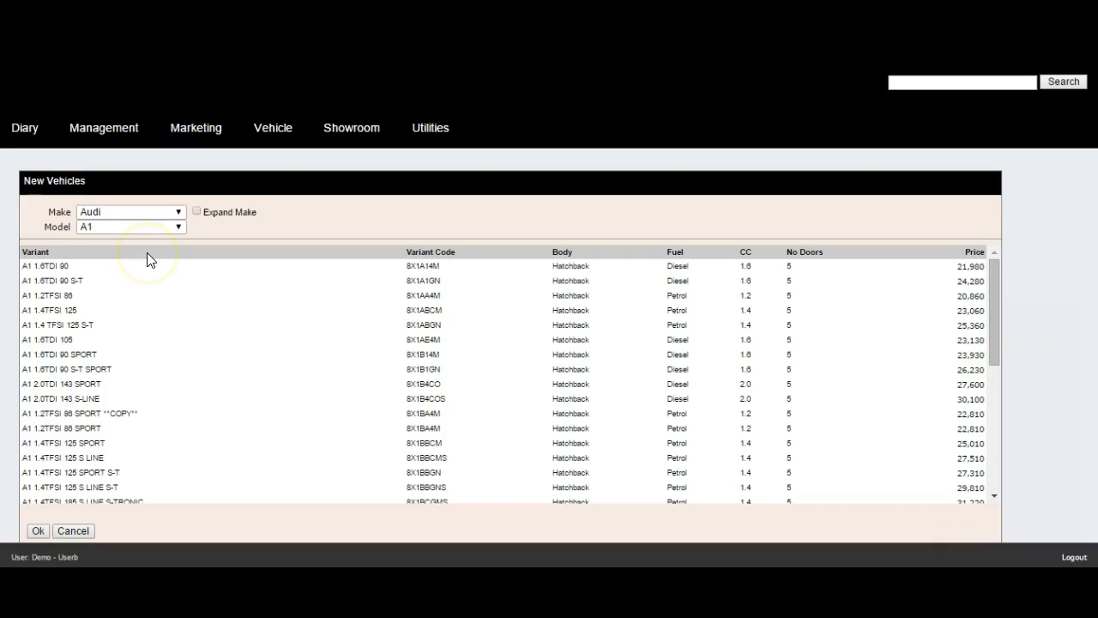
pyautogui.click(53, 269)
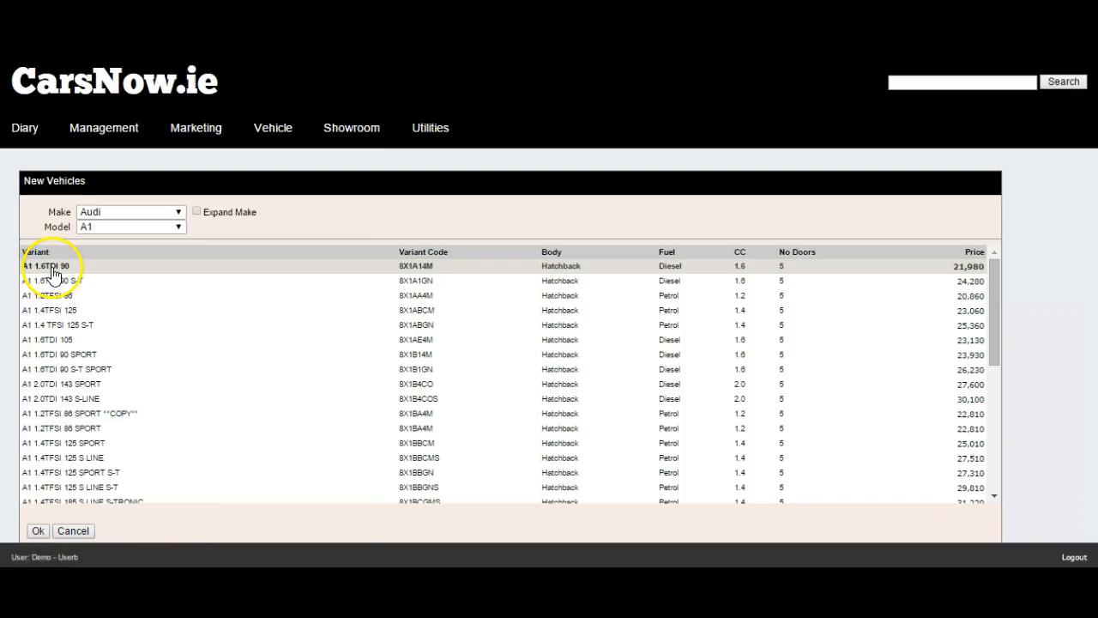
pyautogui.click(38, 530)
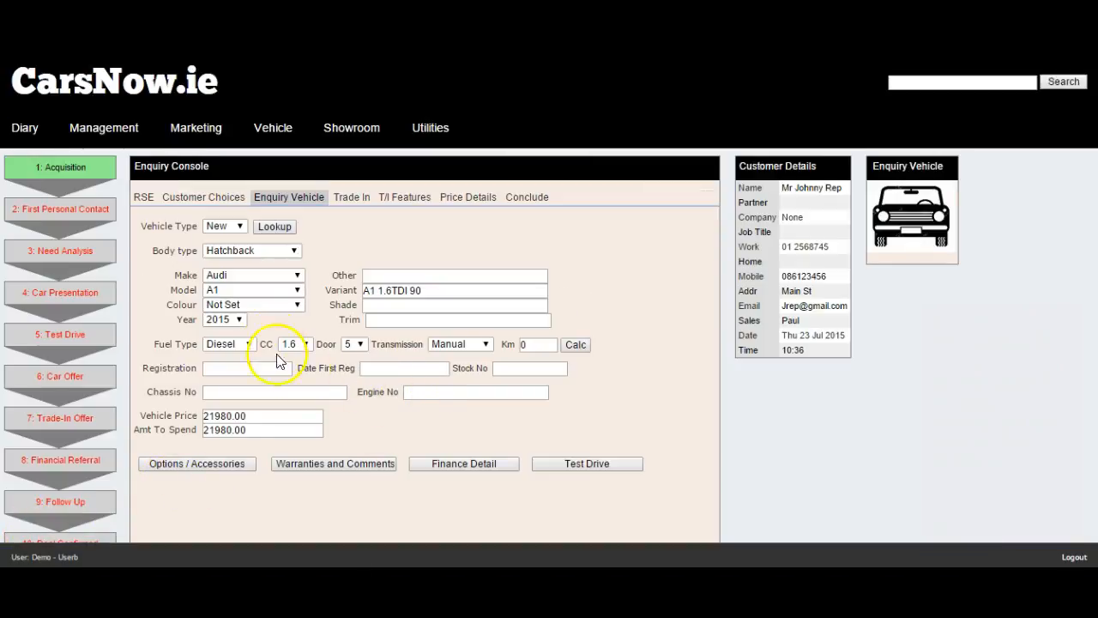
# Step: Set the enquiry car's colour to Black, add no options or accessories, and record a test drive
pyautogui.click(272, 305)
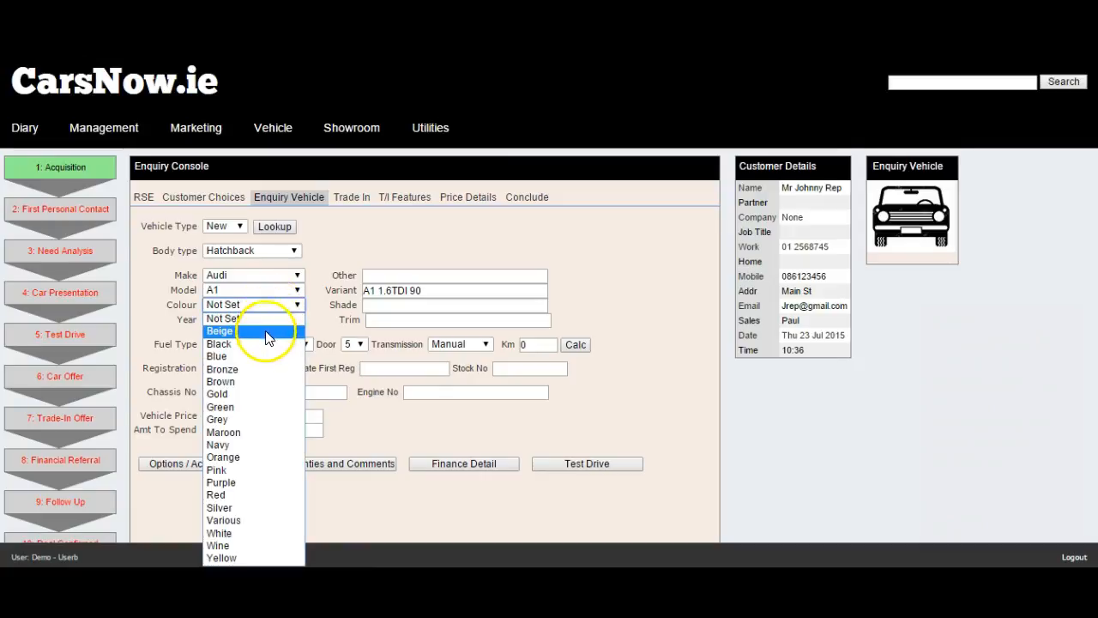
pyautogui.click(258, 344)
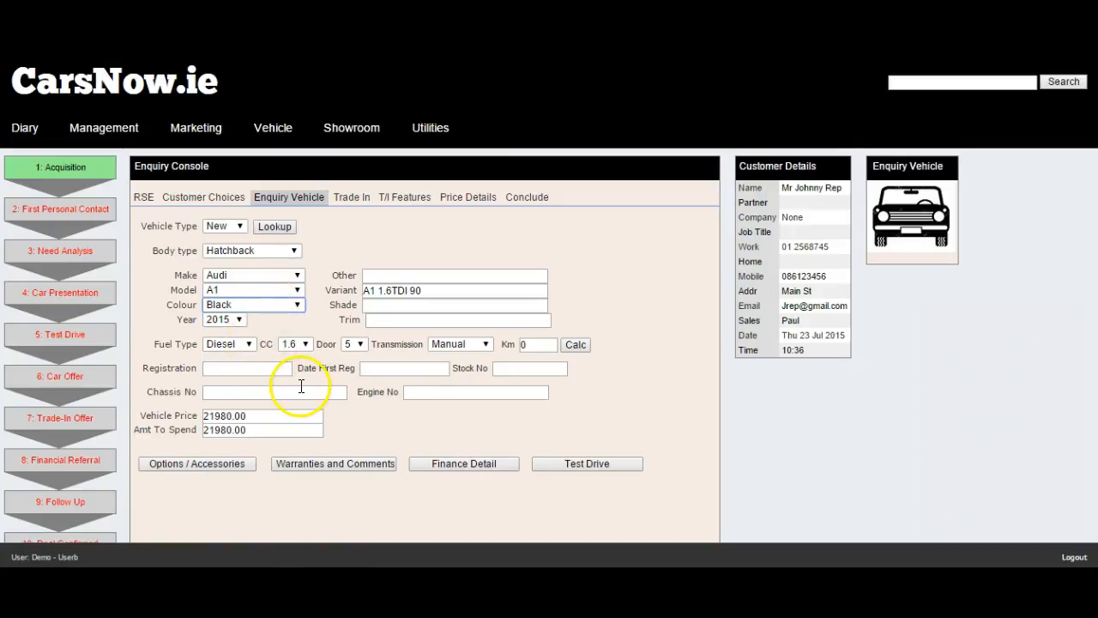
pyautogui.click(238, 470)
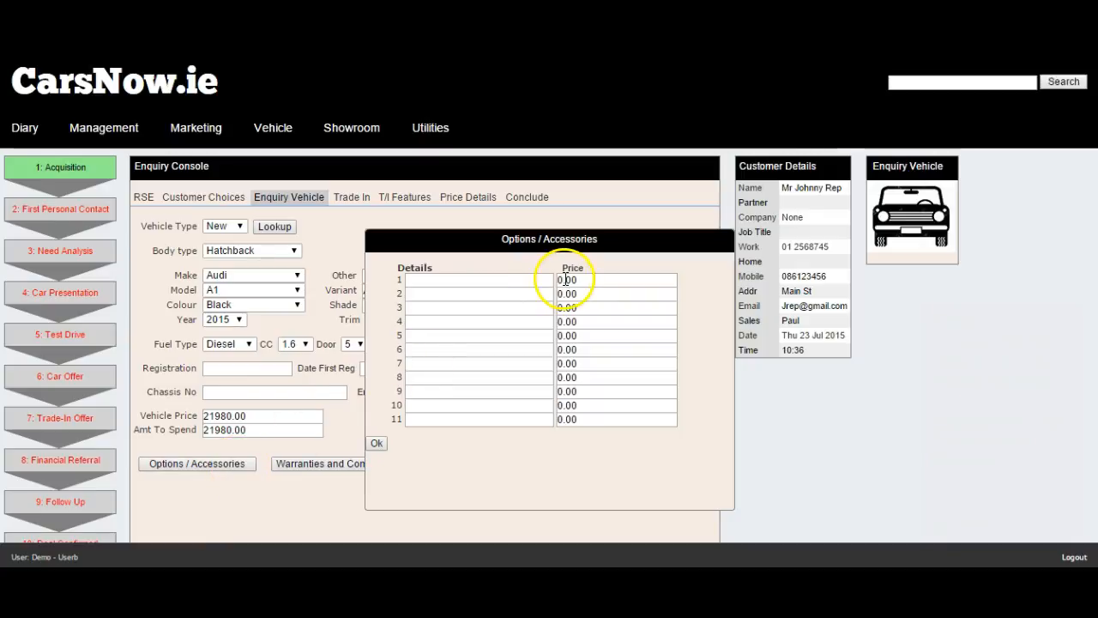
pyautogui.click(377, 443)
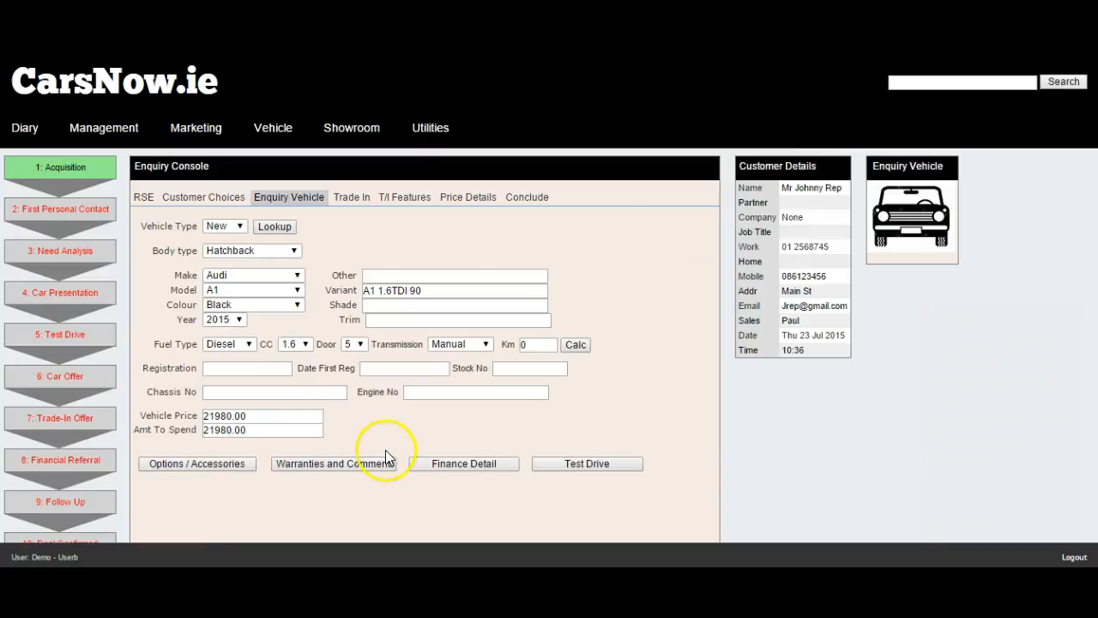
pyautogui.click(542, 463)
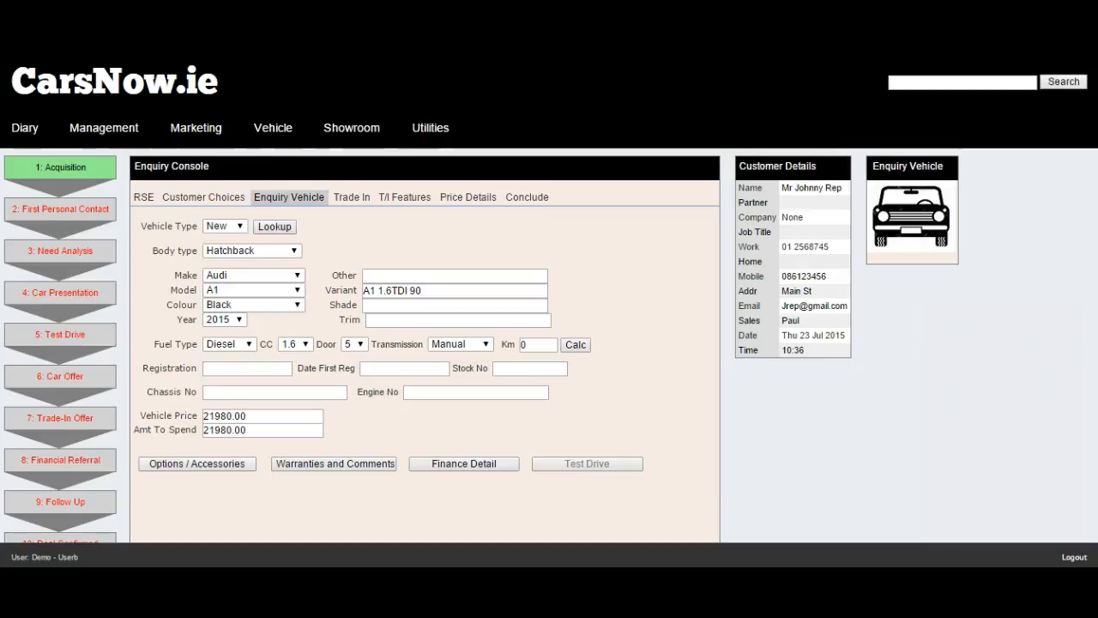
pyautogui.scroll(-2, 719, 421)
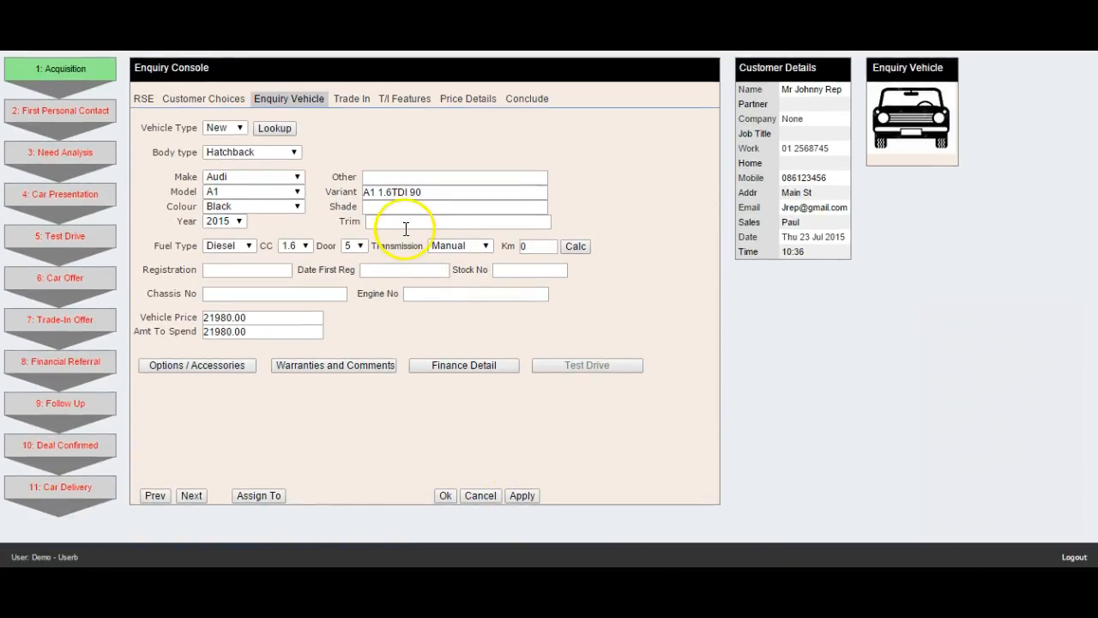
# Step: Look up the trade-in from its registration and fill in the 1997 black BMW 316 petrol hatchback details
pyautogui.click(360, 105)
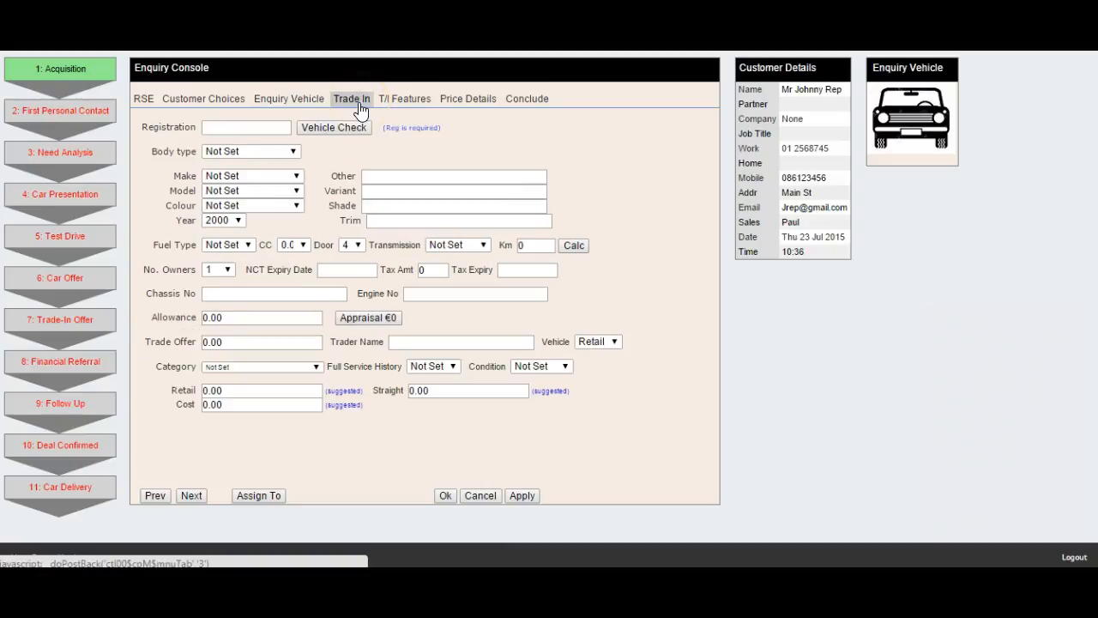
pyautogui.click(269, 128)
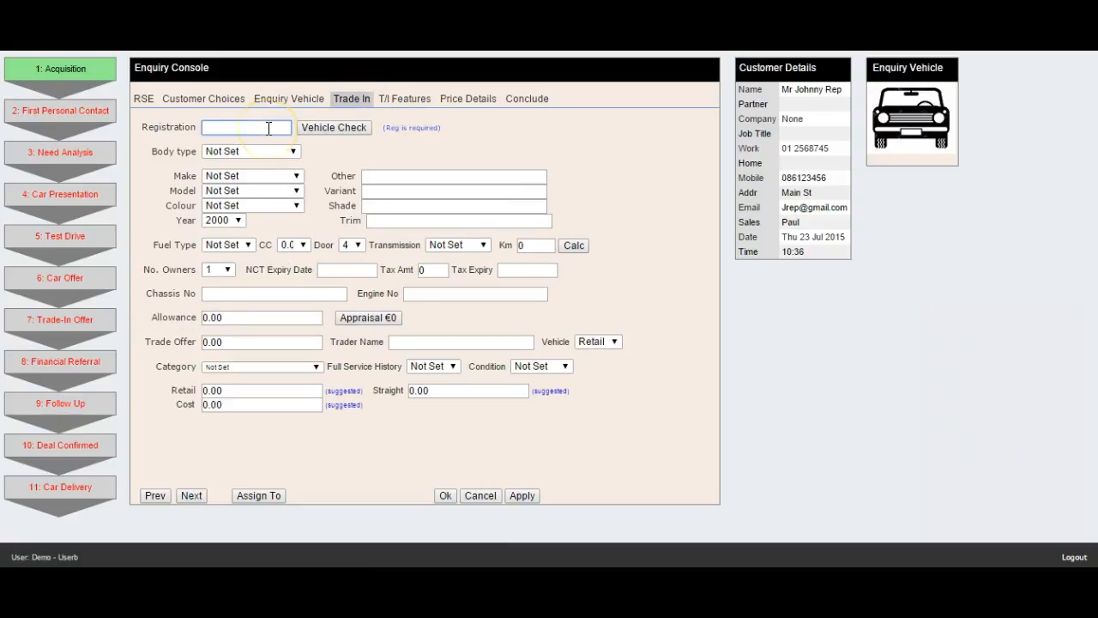
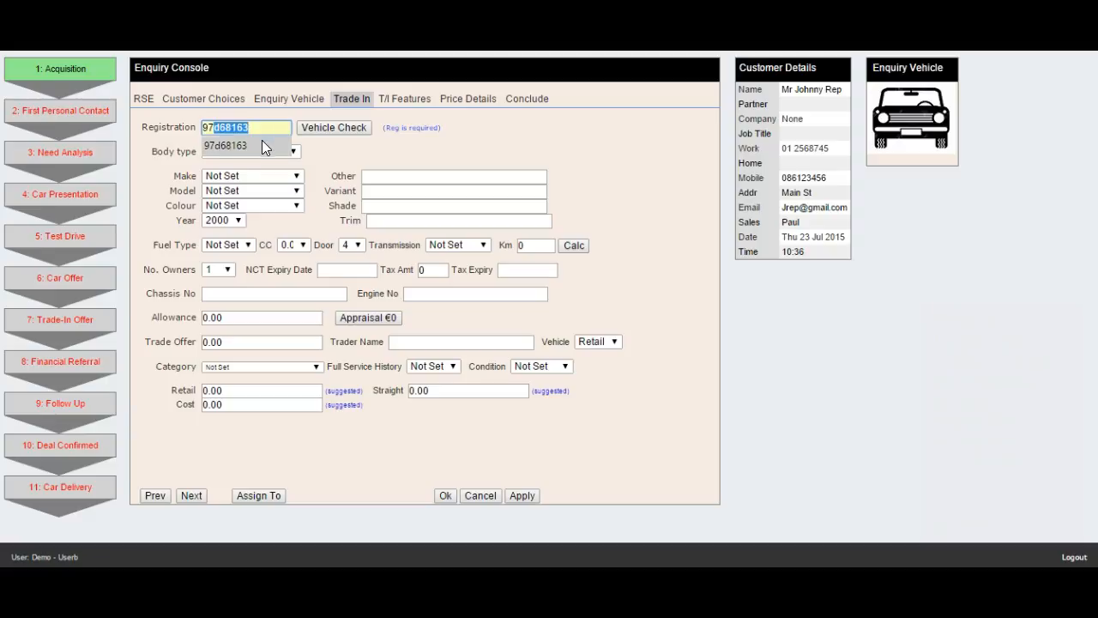
pyautogui.click(261, 143)
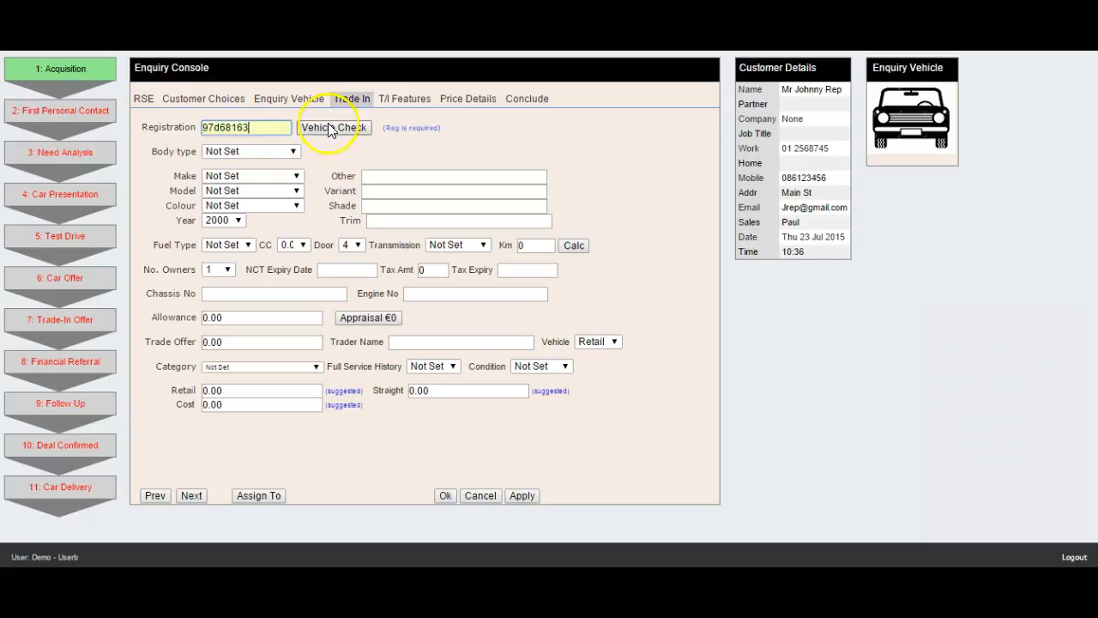
pyautogui.click(343, 129)
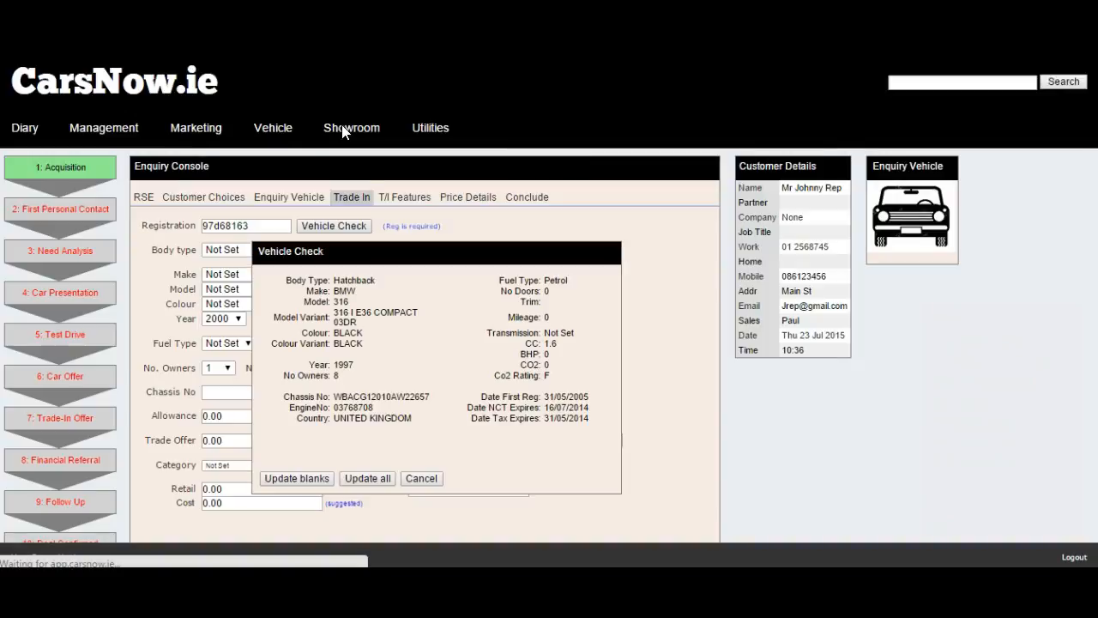
pyautogui.click(371, 478)
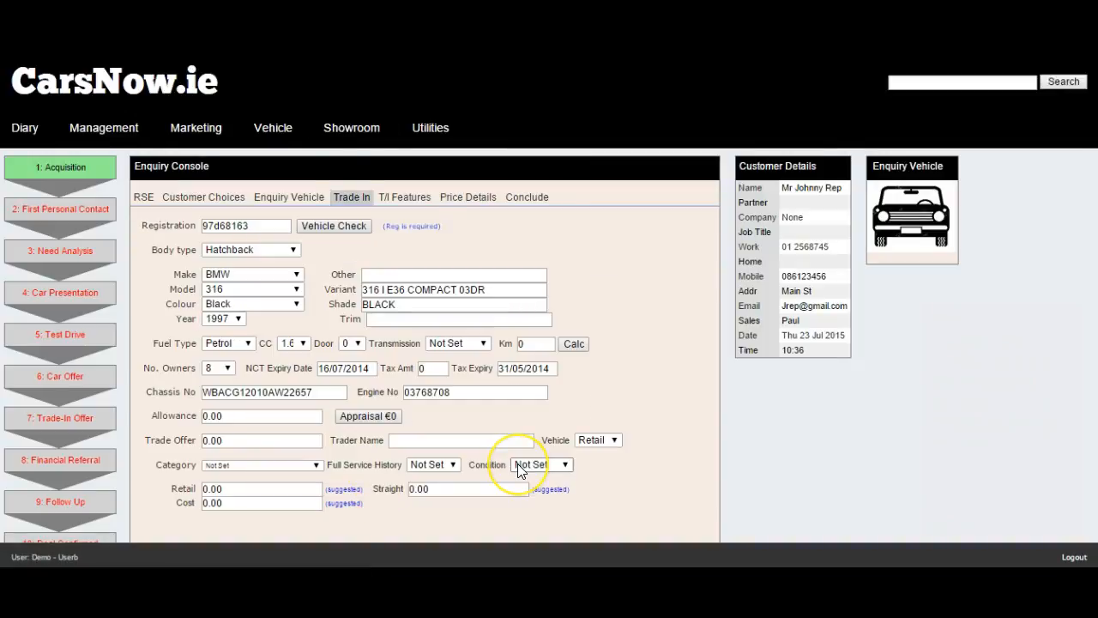
# Step: Set the trade-in allowance to 500 and save the trade-in
pyautogui.click(266, 417)
pyautogui.doubleClick(266, 417)
pyautogui.write('500')
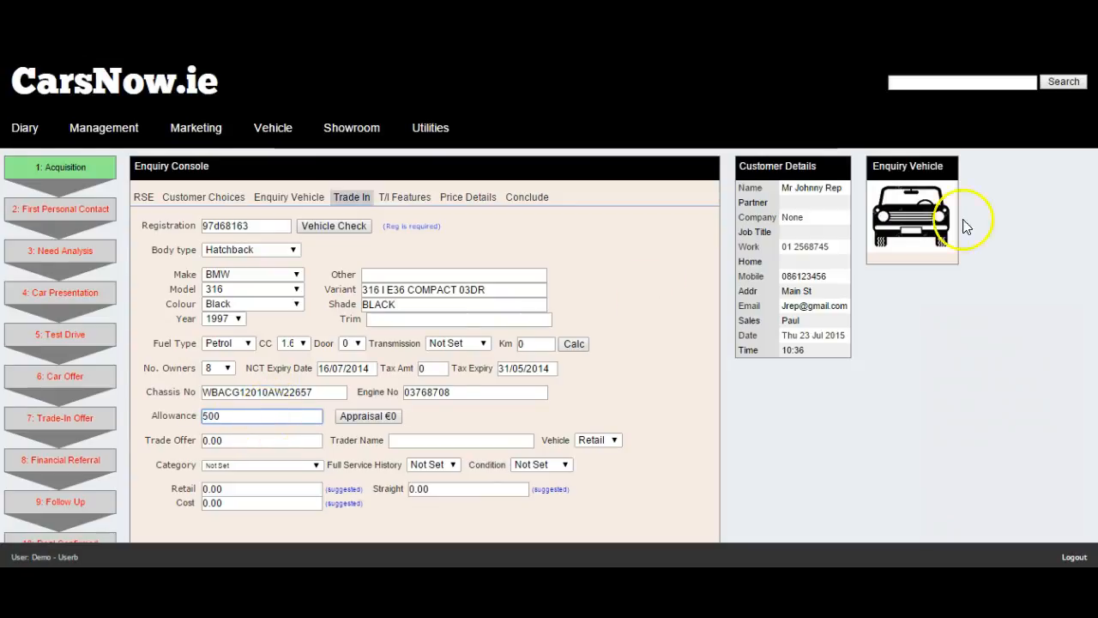
pyautogui.scroll(-1, 518, 438)
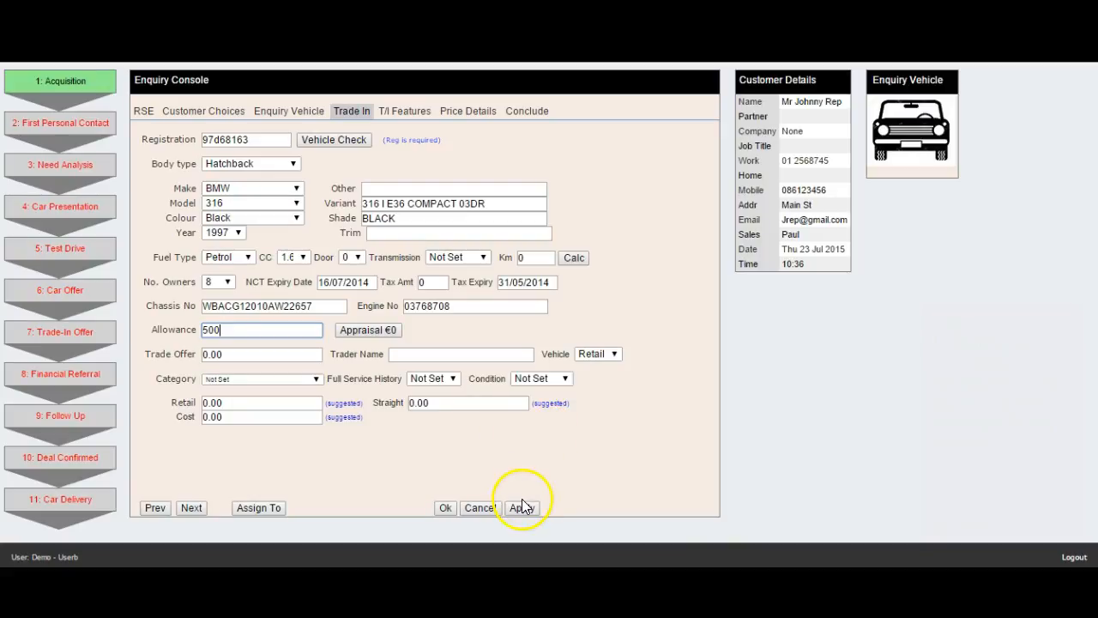
pyautogui.click(521, 504)
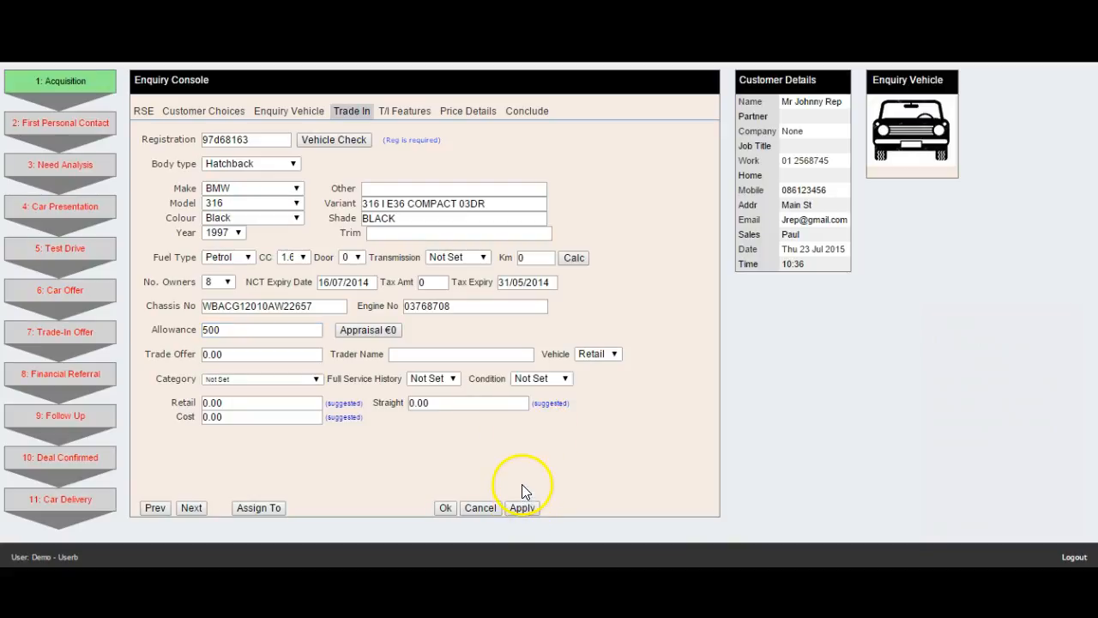
pyautogui.click(394, 113)
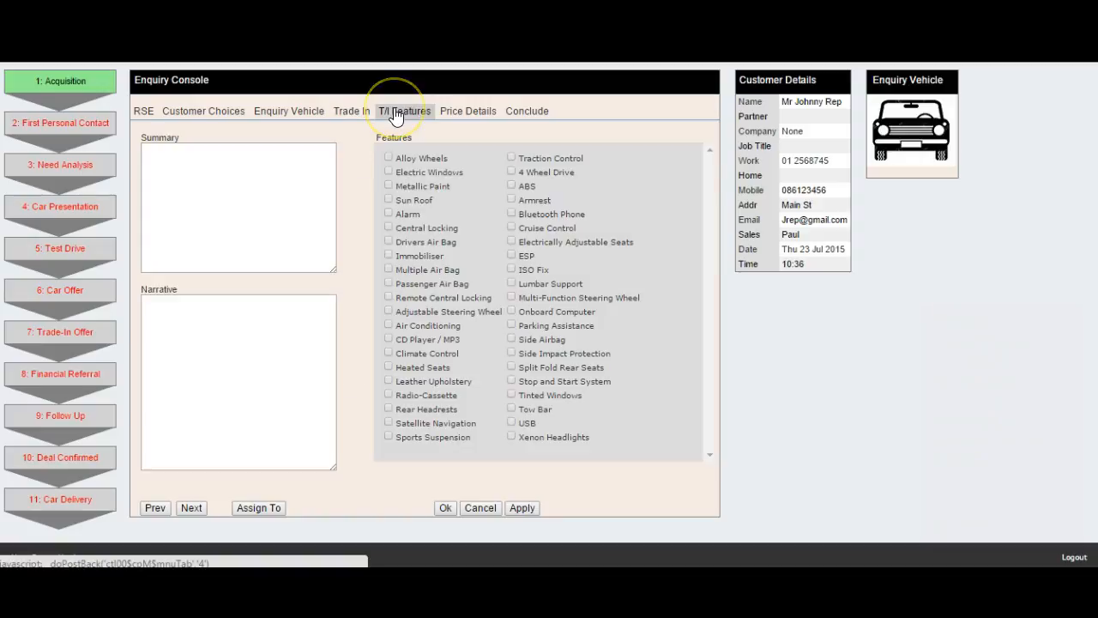
# Step: Mark the trade-in as having metallic paint and cruise control
pyautogui.click(389, 186)
pyautogui.click(511, 229)
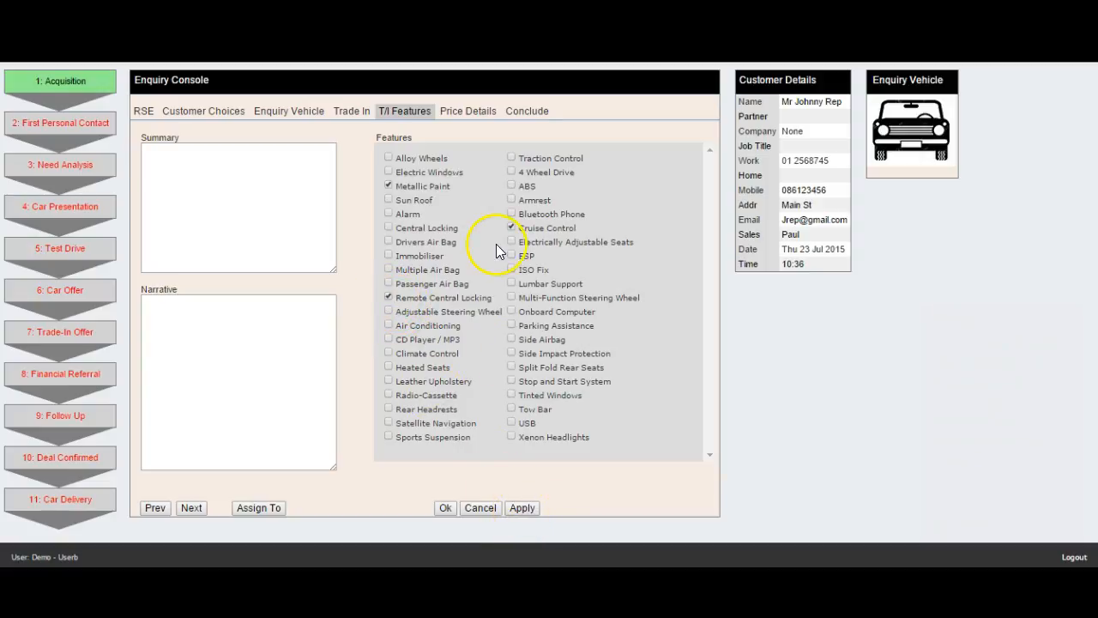
pyautogui.click(477, 122)
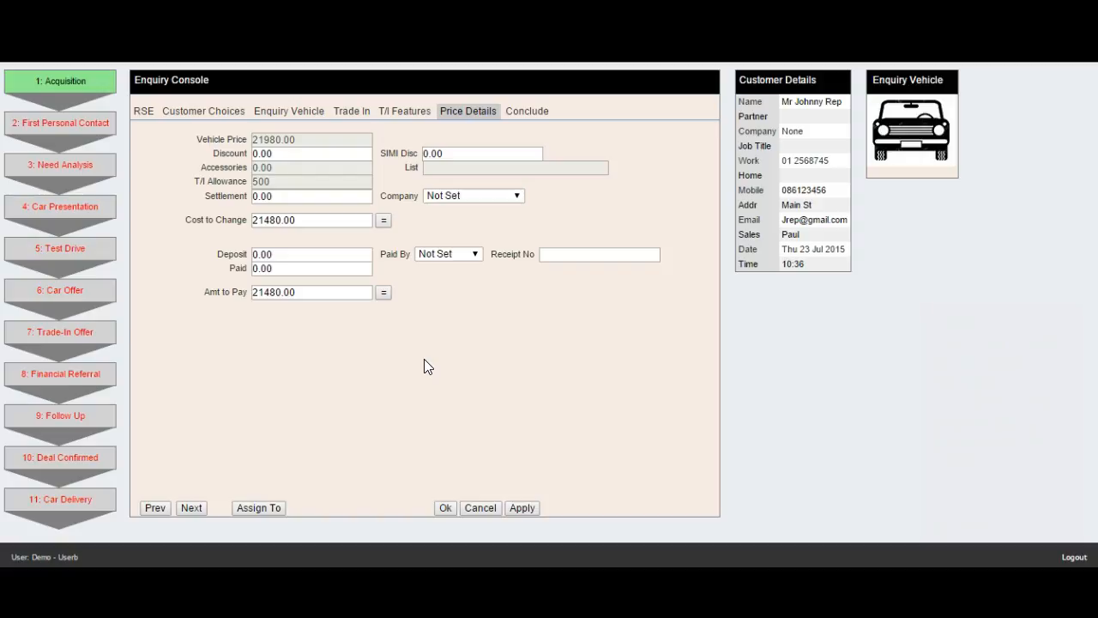
# Step: Record a 500 deposit paid by cheque with its receipt number, leaving 20980.00 to pay, and save
pyautogui.click(304, 258)
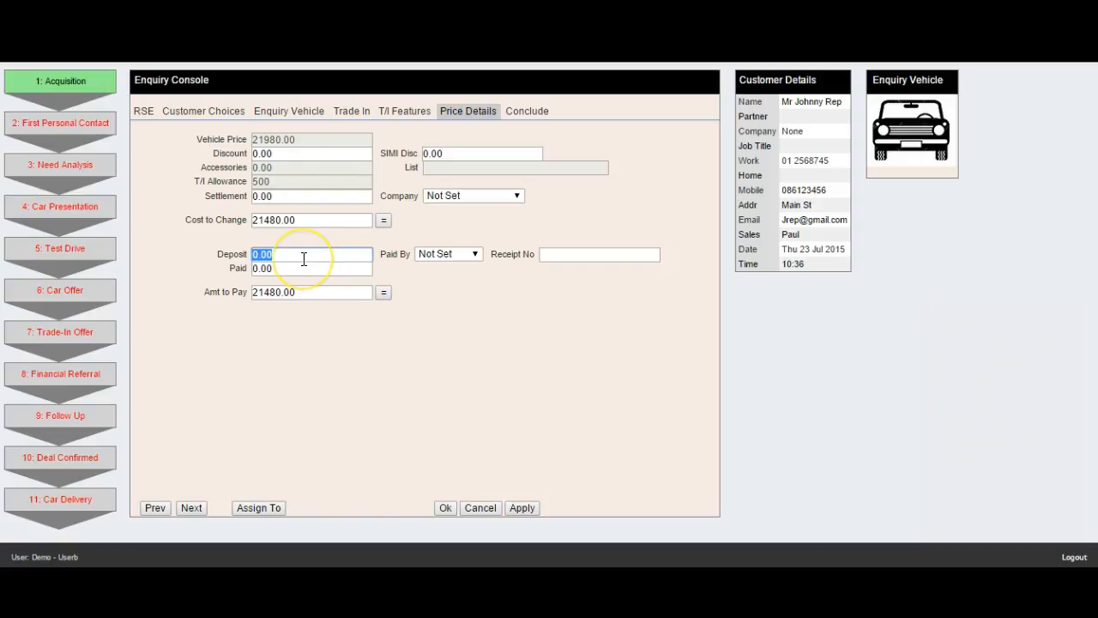
pyautogui.write('500')
pyautogui.click(446, 255)
pyautogui.click(448, 279)
pyautogui.click(563, 258)
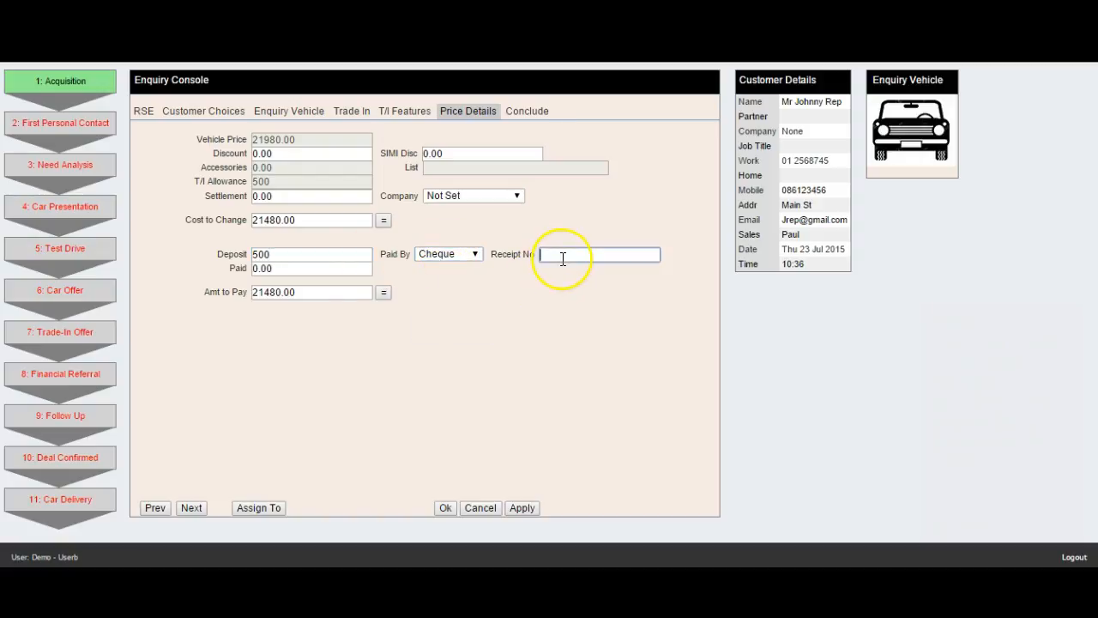
pyautogui.write('123456')
pyautogui.click(531, 452)
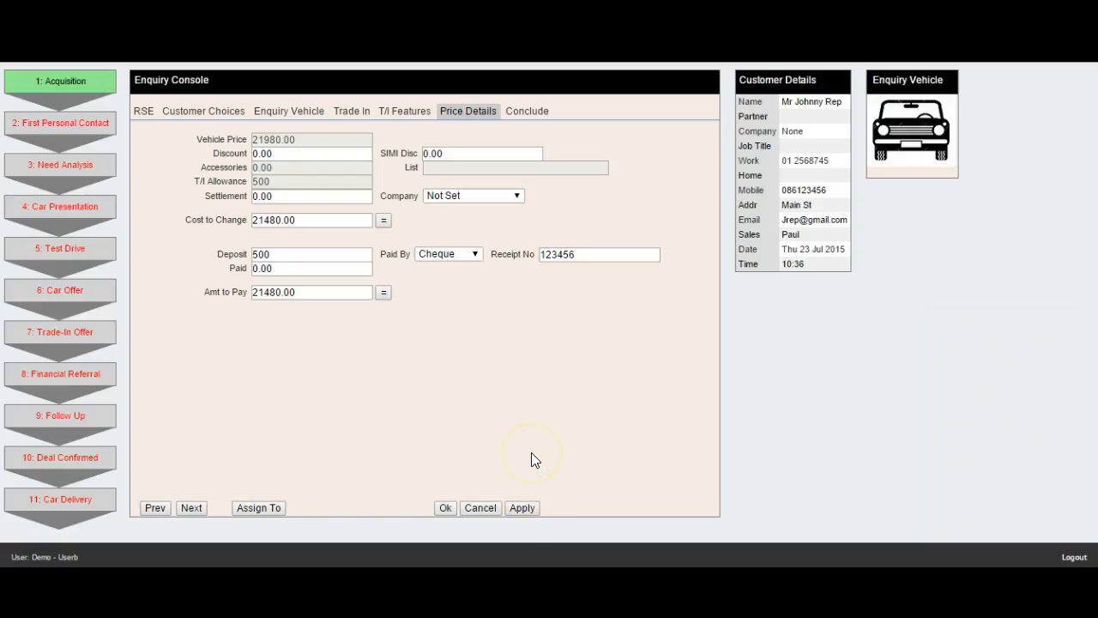
pyautogui.click(384, 292)
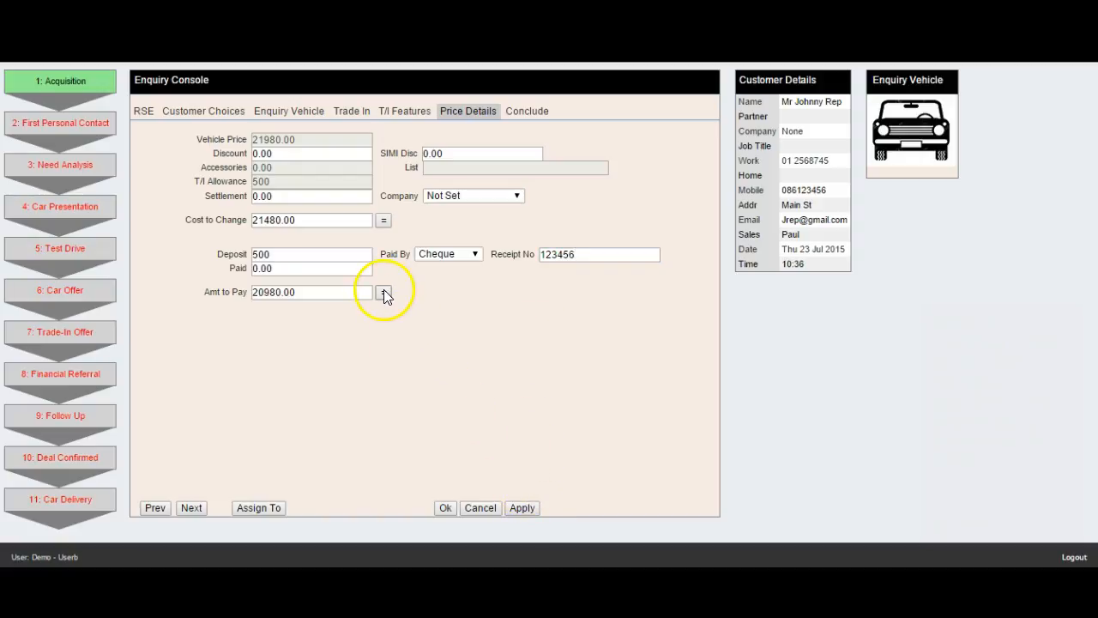
pyautogui.click(524, 509)
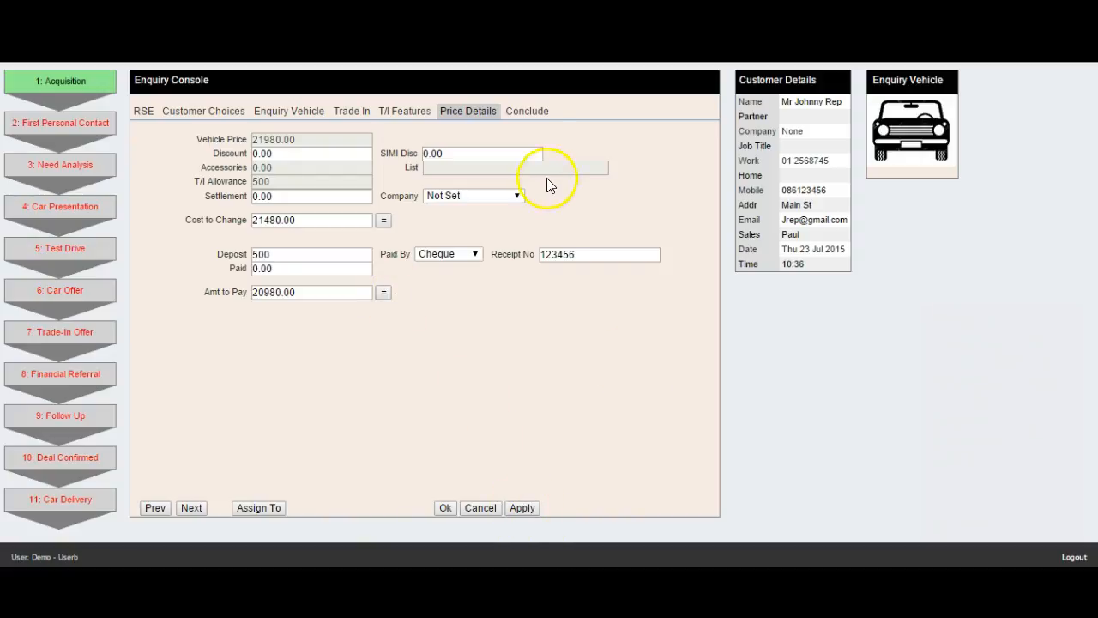
pyautogui.click(522, 115)
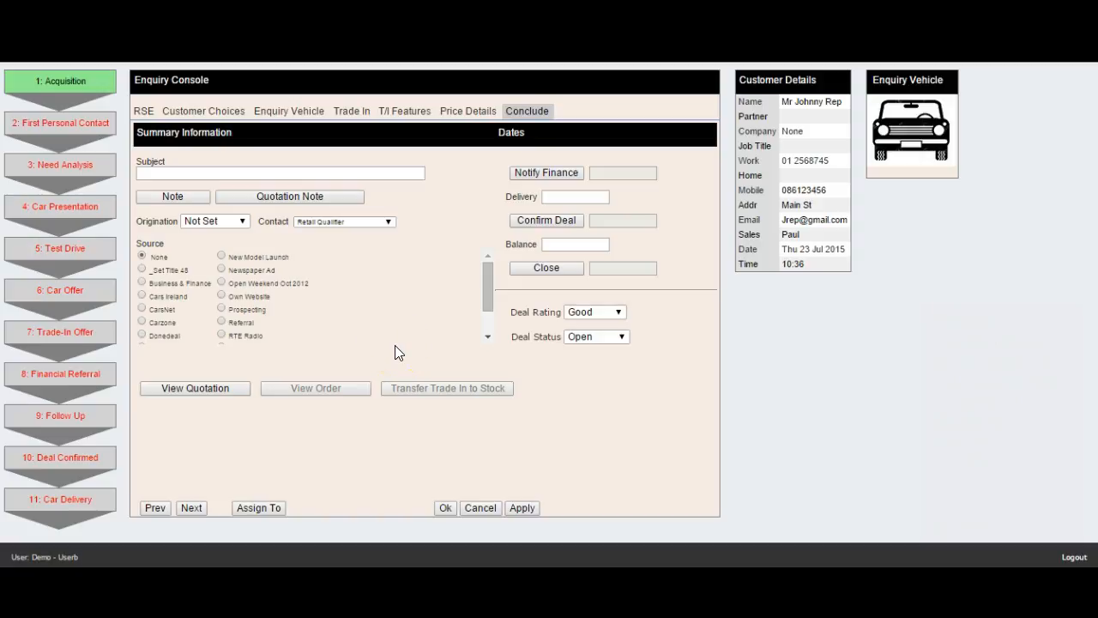
# Step: Enter the enquiry subject 'New Black Audi A1' and preview the customer quotation
pyautogui.click(254, 169)
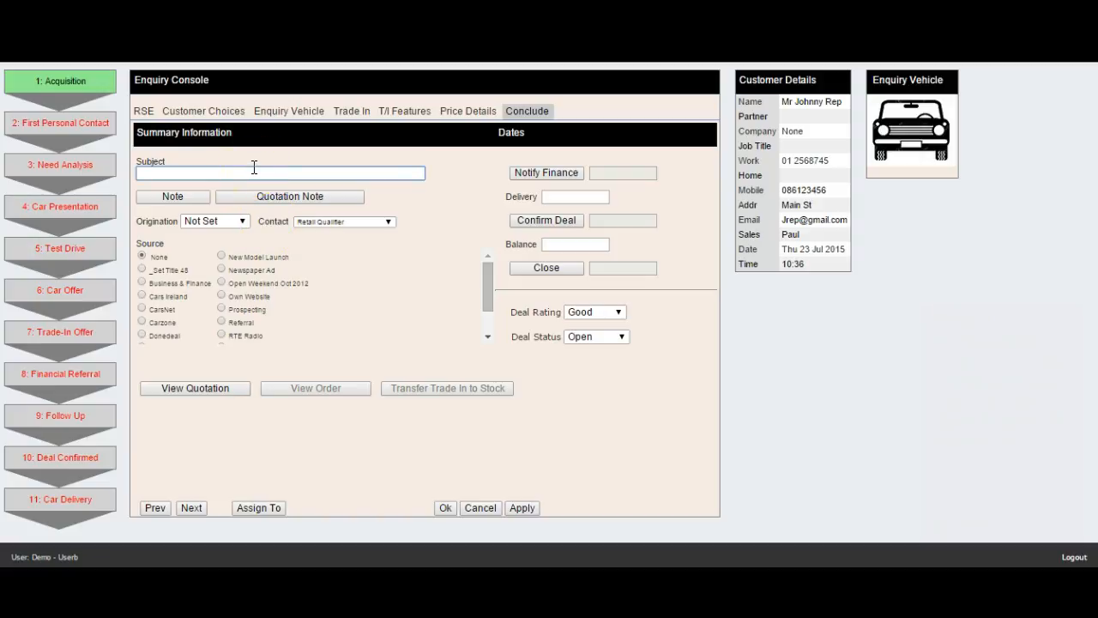
pyautogui.write('New Black Audi A1')
pyautogui.click(436, 280)
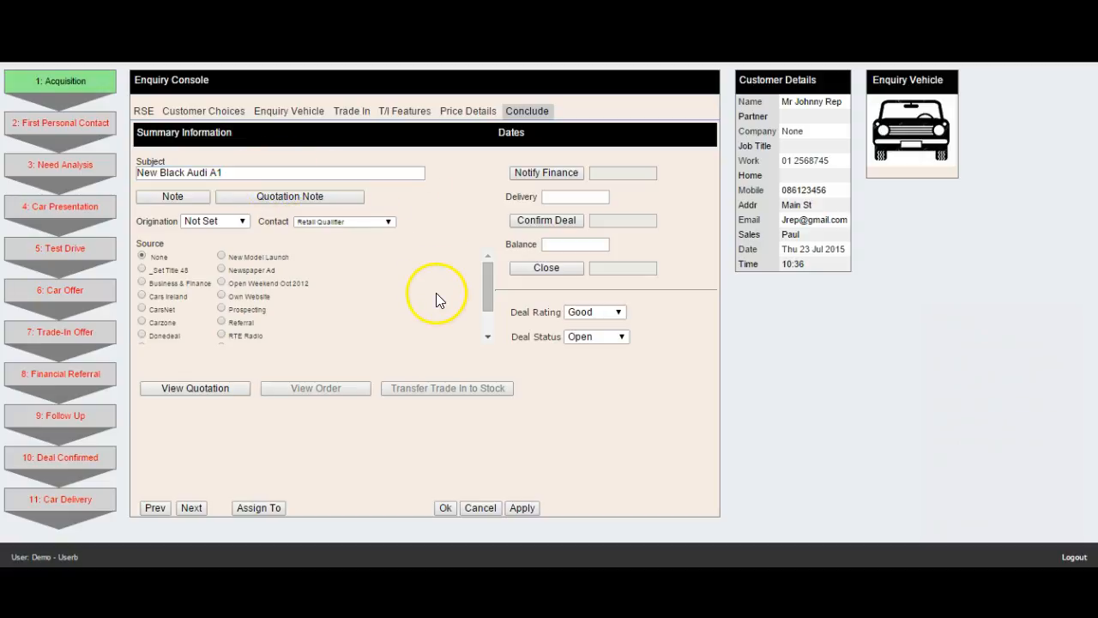
pyautogui.click(220, 391)
# Step: Set the enquiry origination to Showroom and the source to Carzone
pyautogui.click(220, 222)
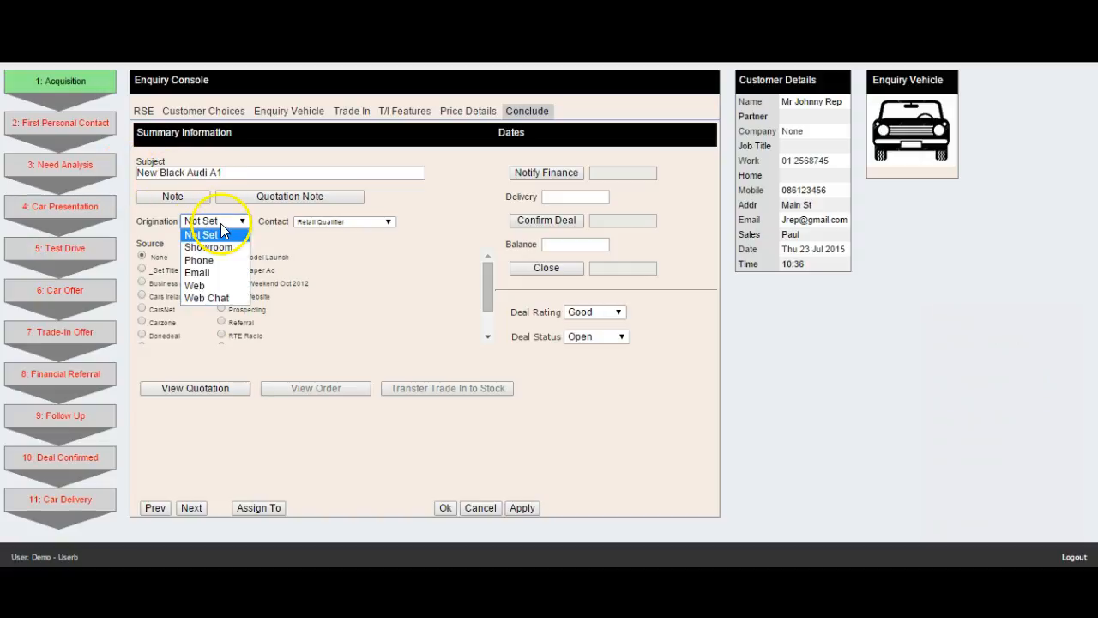
pyautogui.click(220, 246)
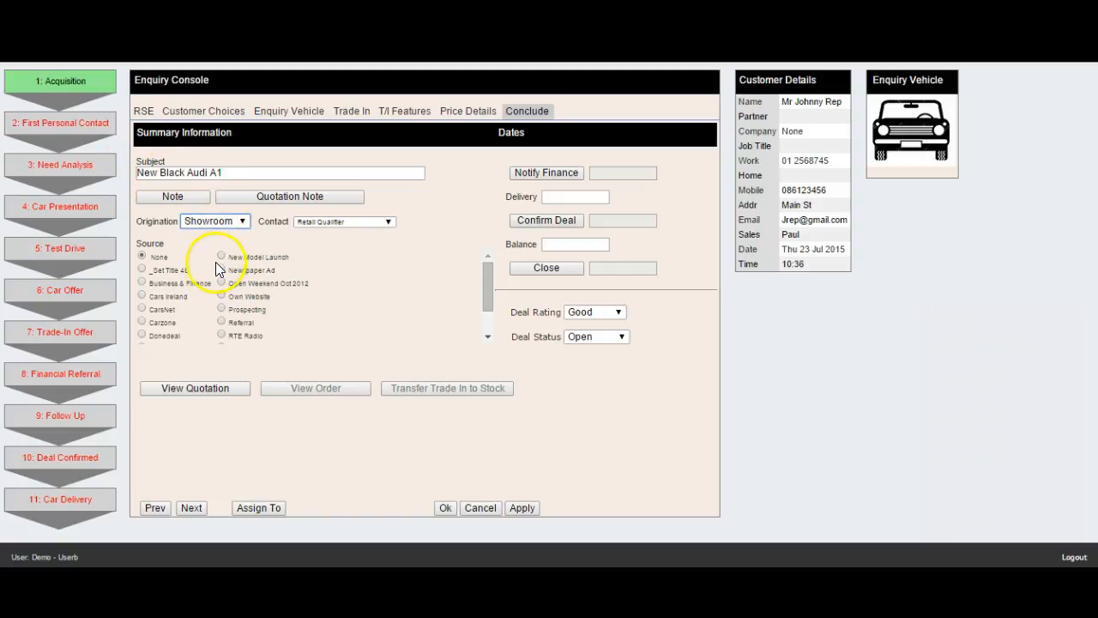
pyautogui.click(143, 321)
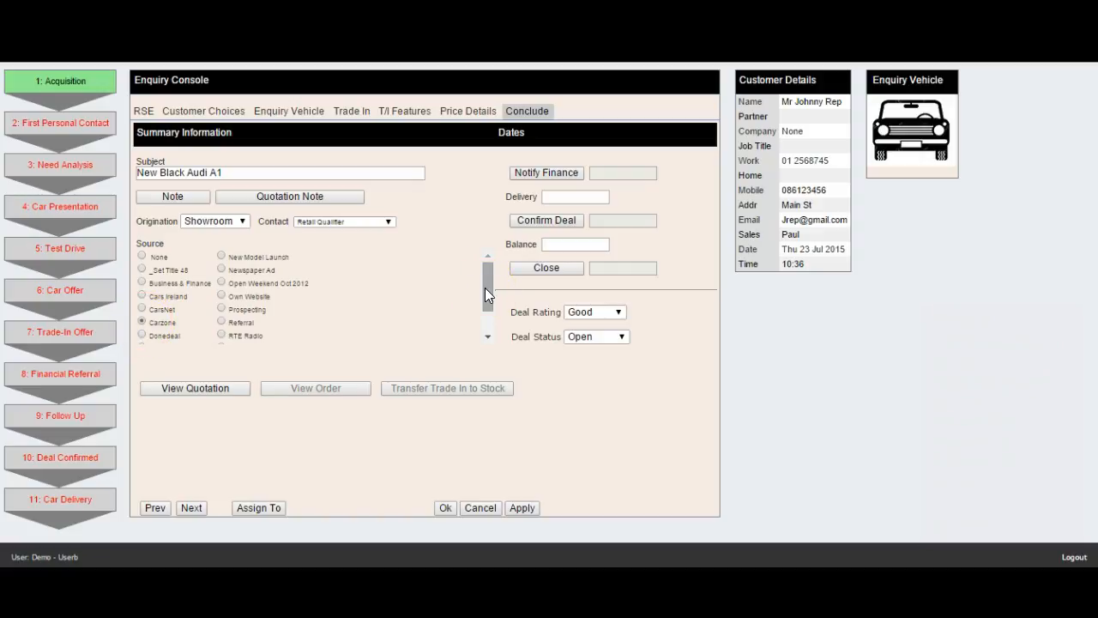
# Step: Notify finance, confirm the deal with delivery on 29/07/2015, and view the order
pyautogui.click(525, 173)
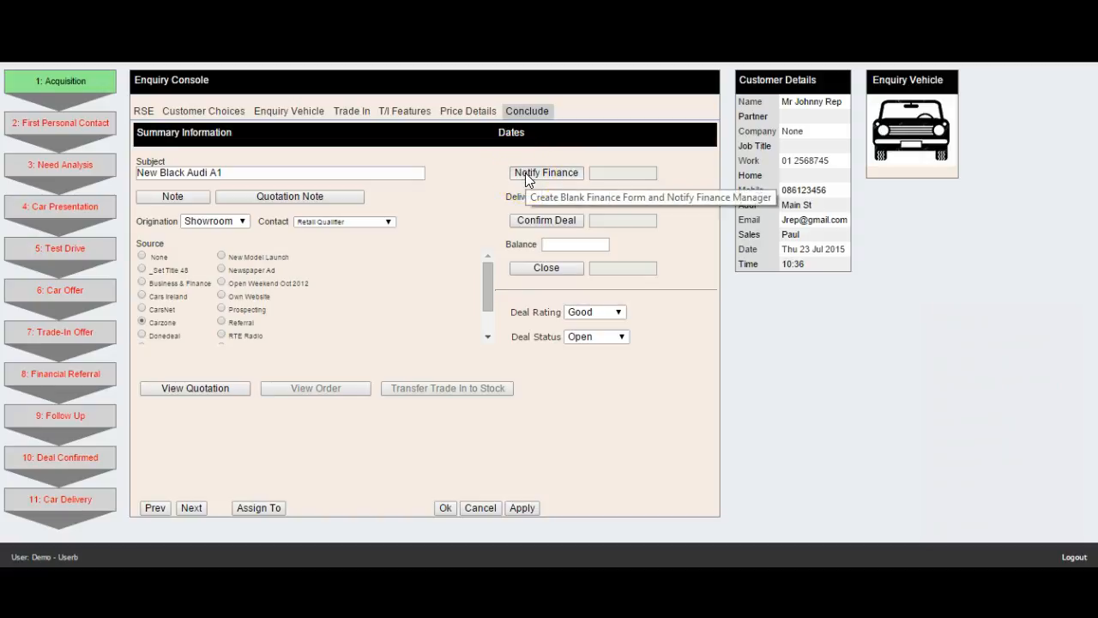
pyautogui.click(719, 339)
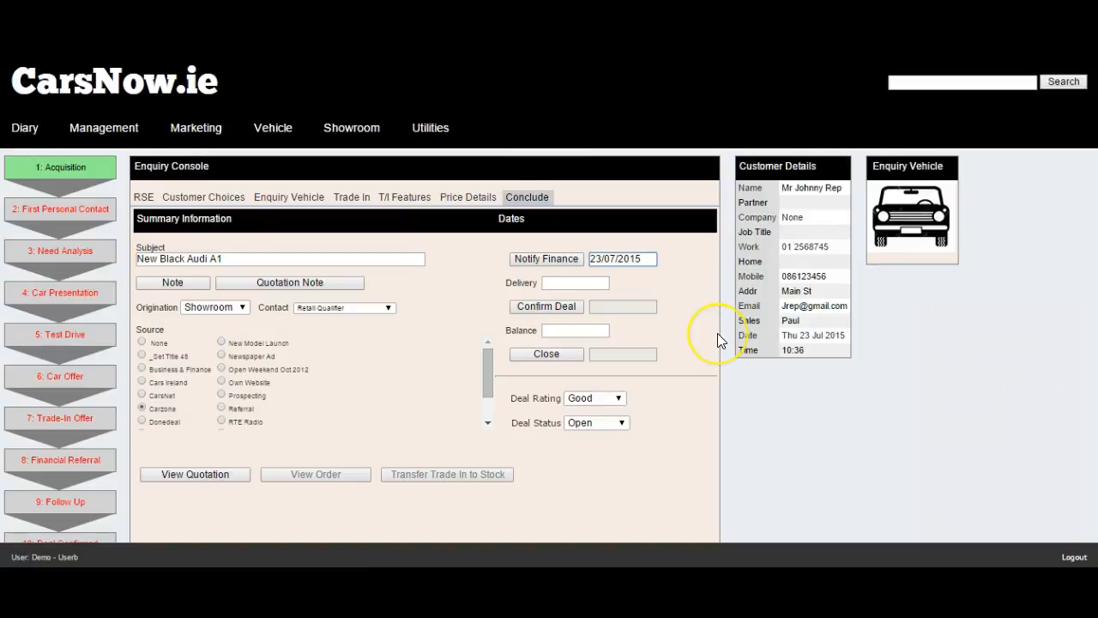
pyautogui.click(576, 308)
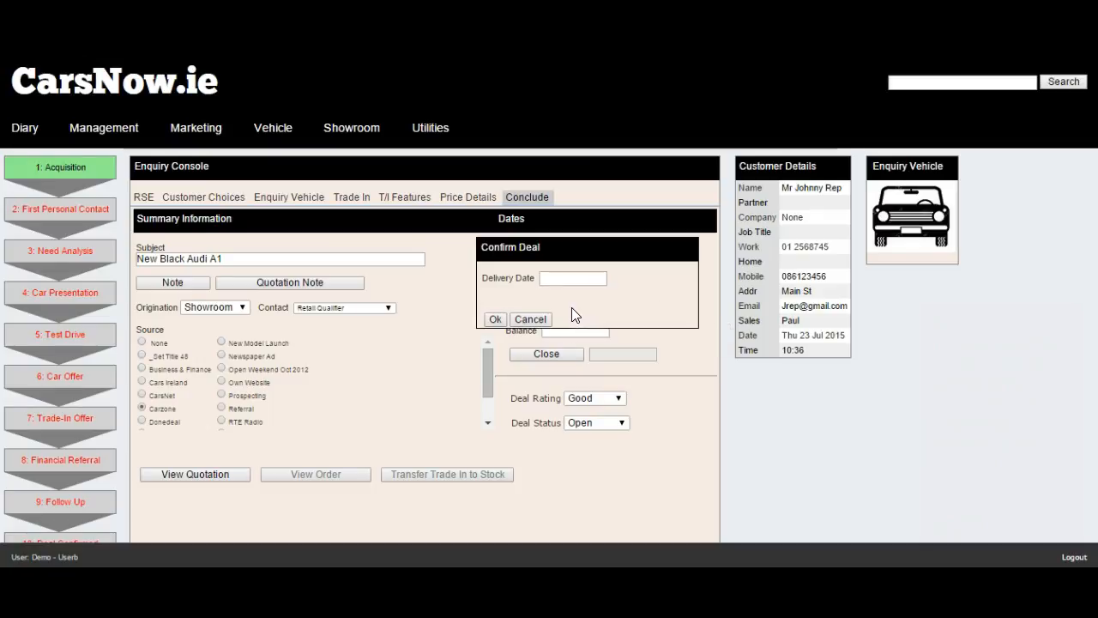
pyautogui.click(569, 277)
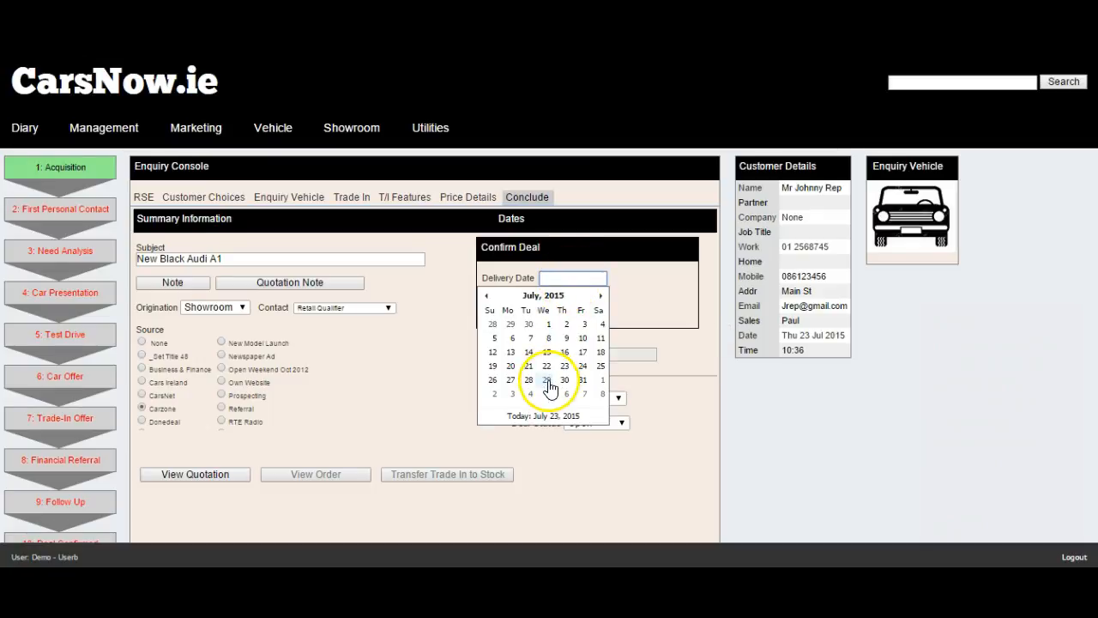
pyautogui.click(549, 383)
pyautogui.click(494, 320)
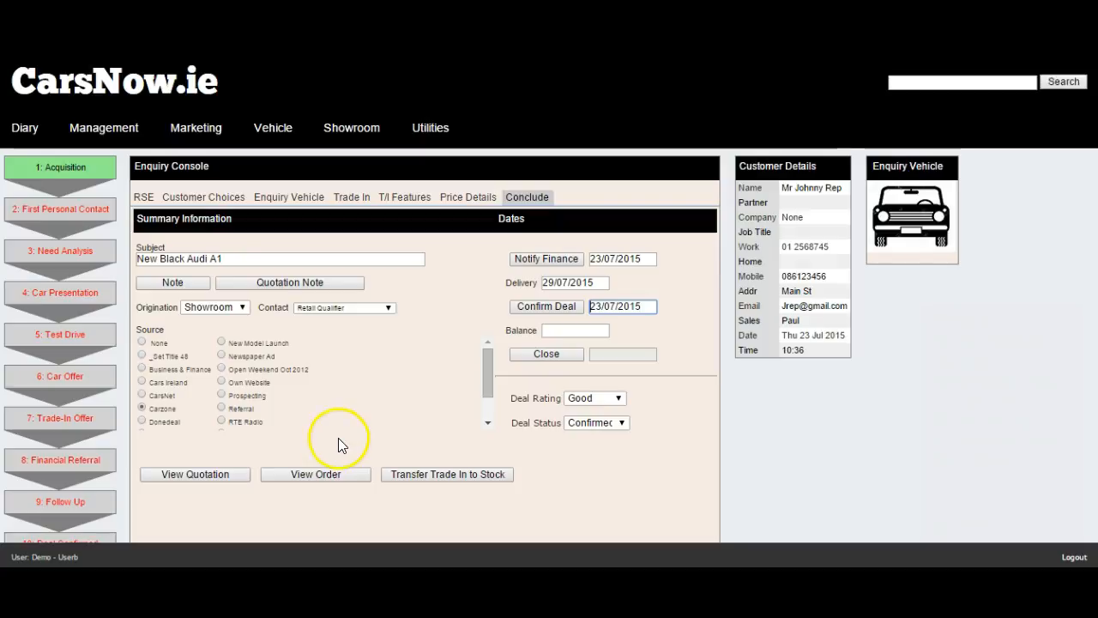
pyautogui.click(322, 477)
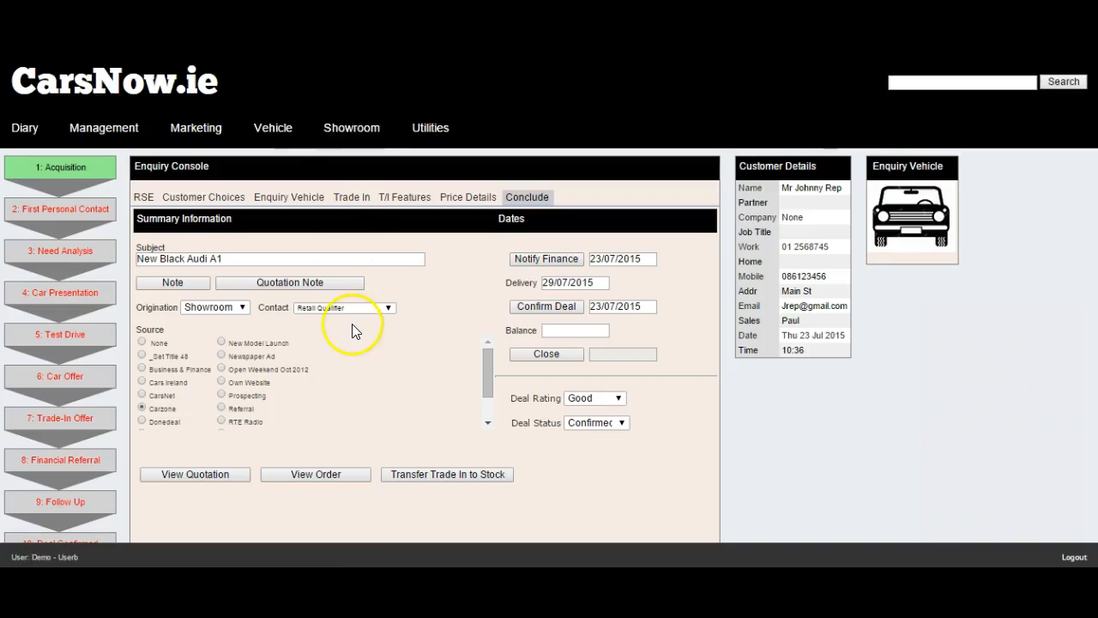
# Step: Close the enquiry with a 23/07/2015 close date and transfer the trade-in car to stock
pyautogui.click(530, 356)
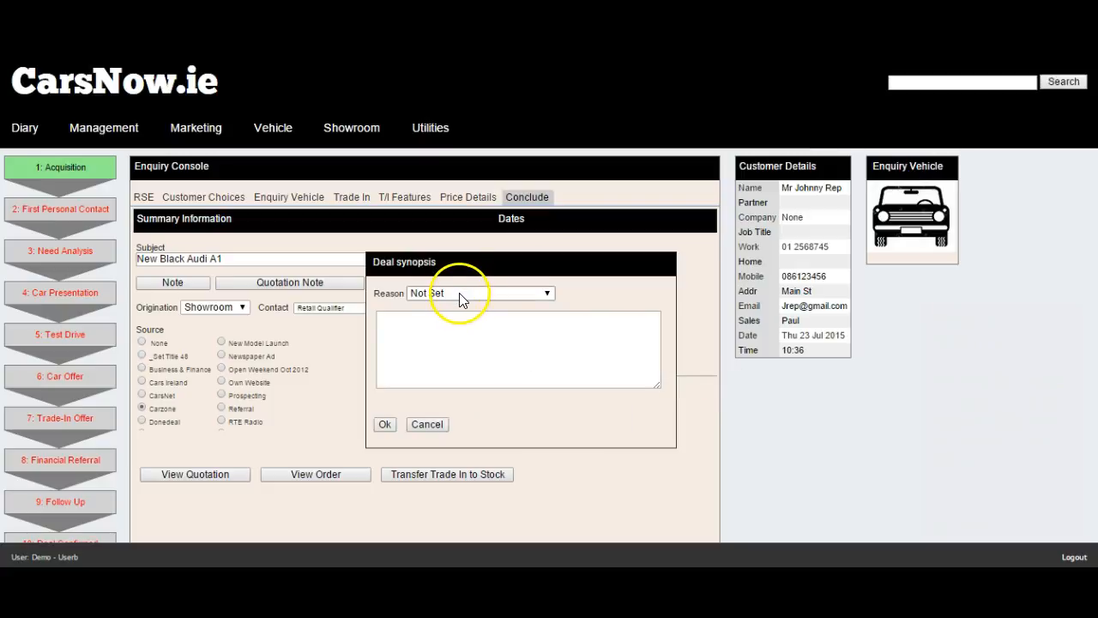
pyautogui.click(388, 428)
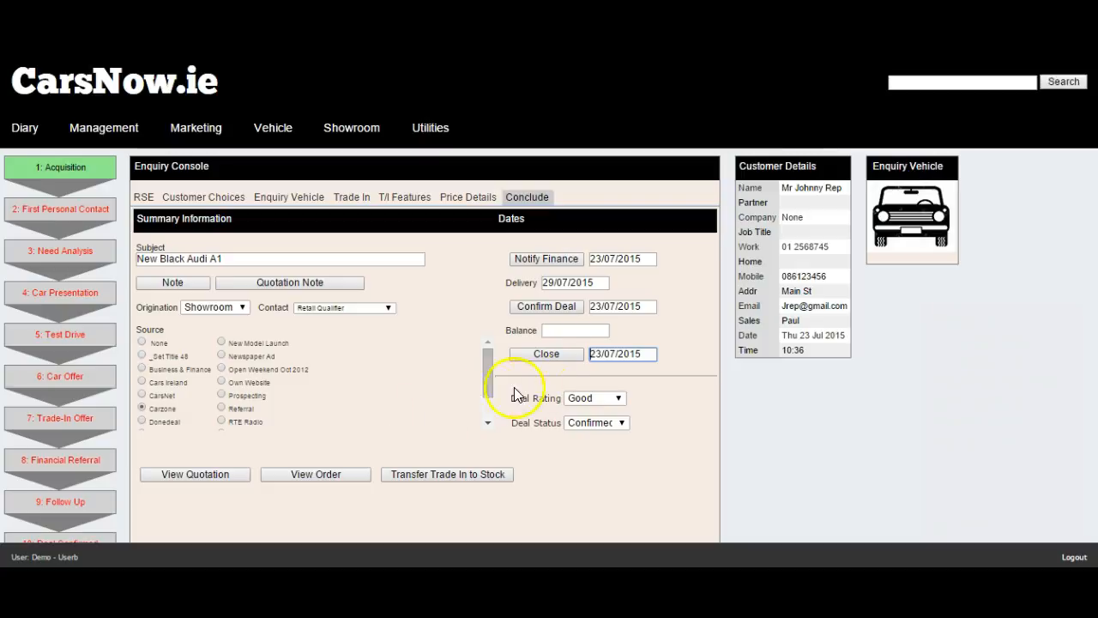
pyautogui.click(550, 357)
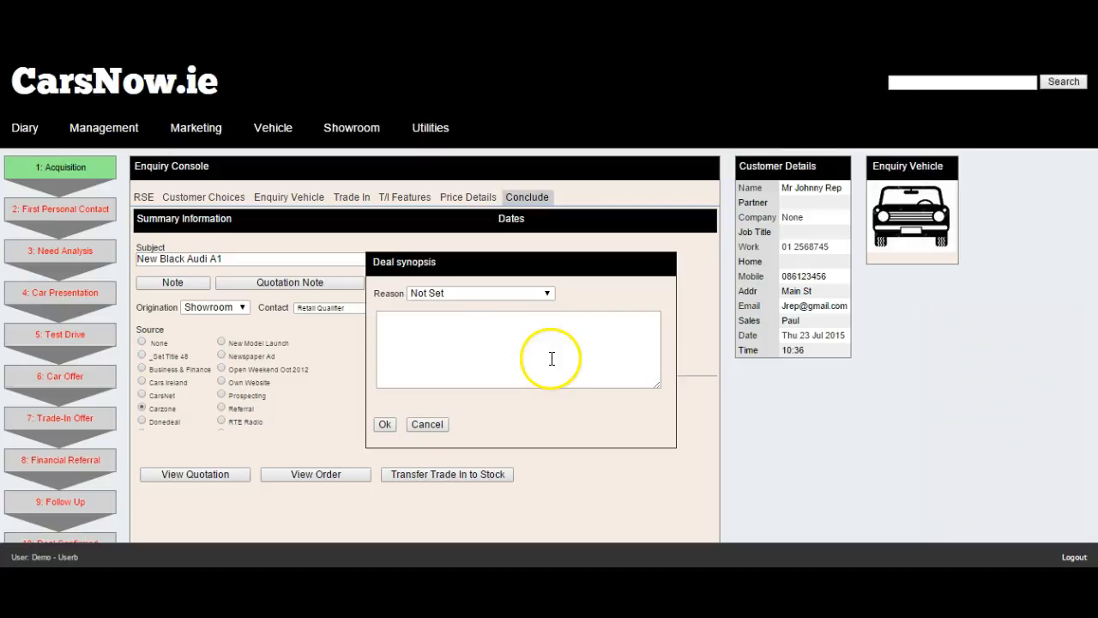
pyautogui.click(522, 293)
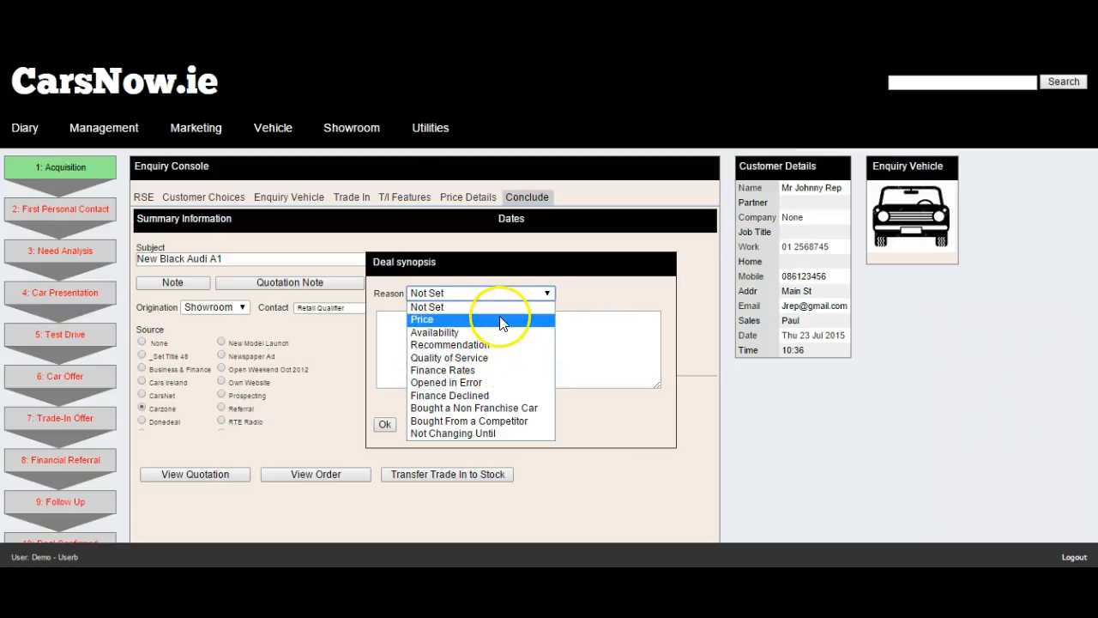
pyautogui.click(591, 283)
pyautogui.click(423, 425)
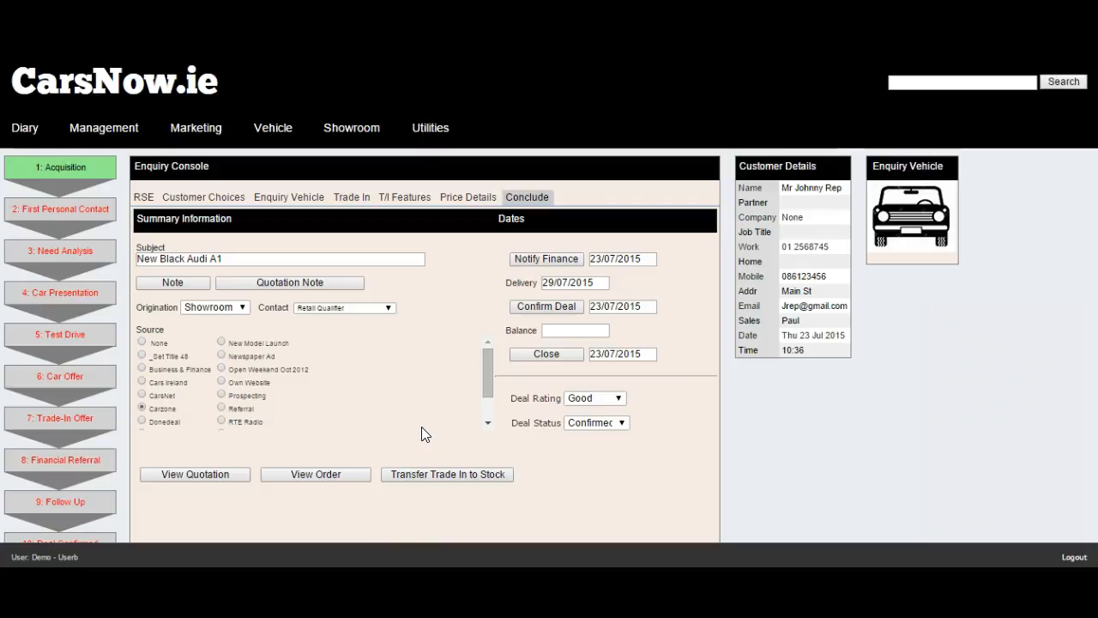
pyautogui.click(425, 473)
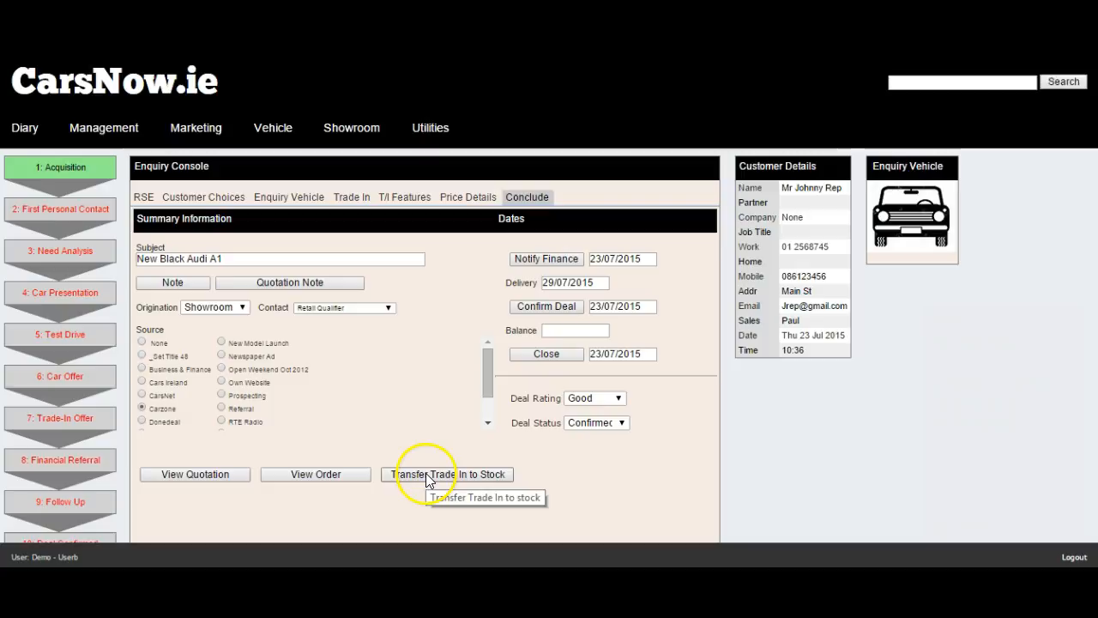